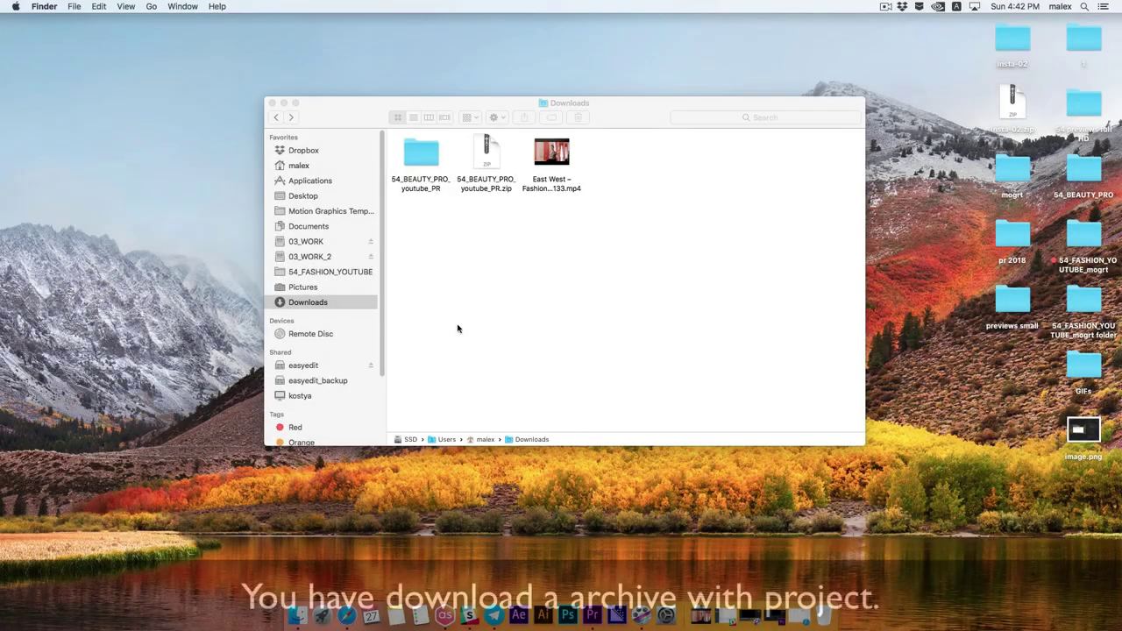
Open preview_local.html from 54_BEAUTY_PRO_youtube_PR › 03_Compositions_Preview in Safari.
double_click(425, 162)
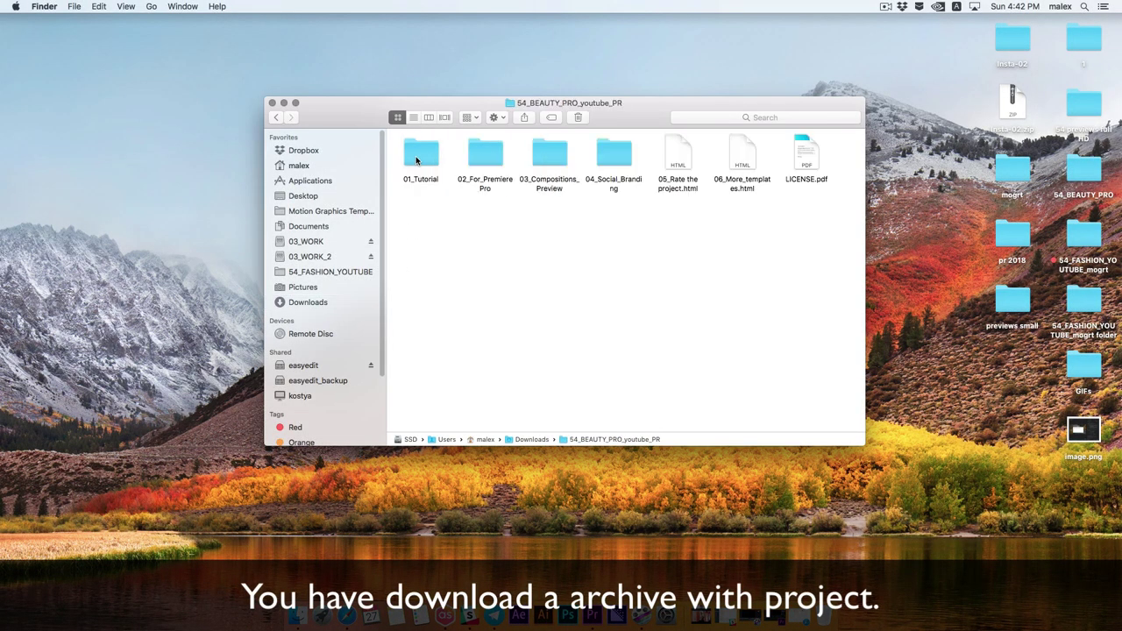
click(550, 155)
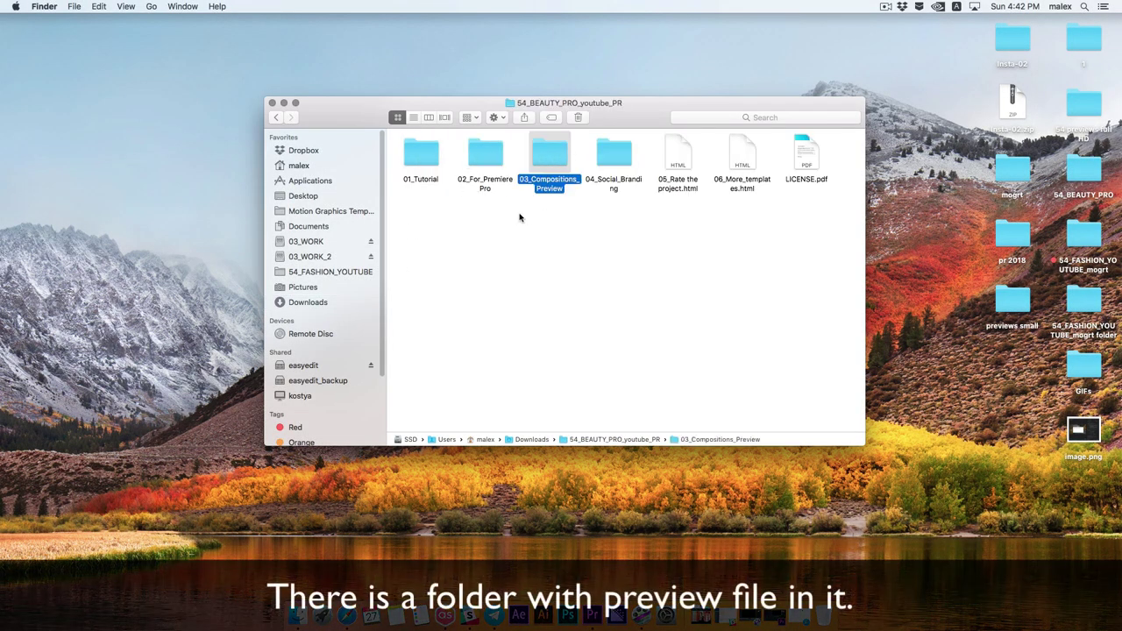
double_click(547, 159)
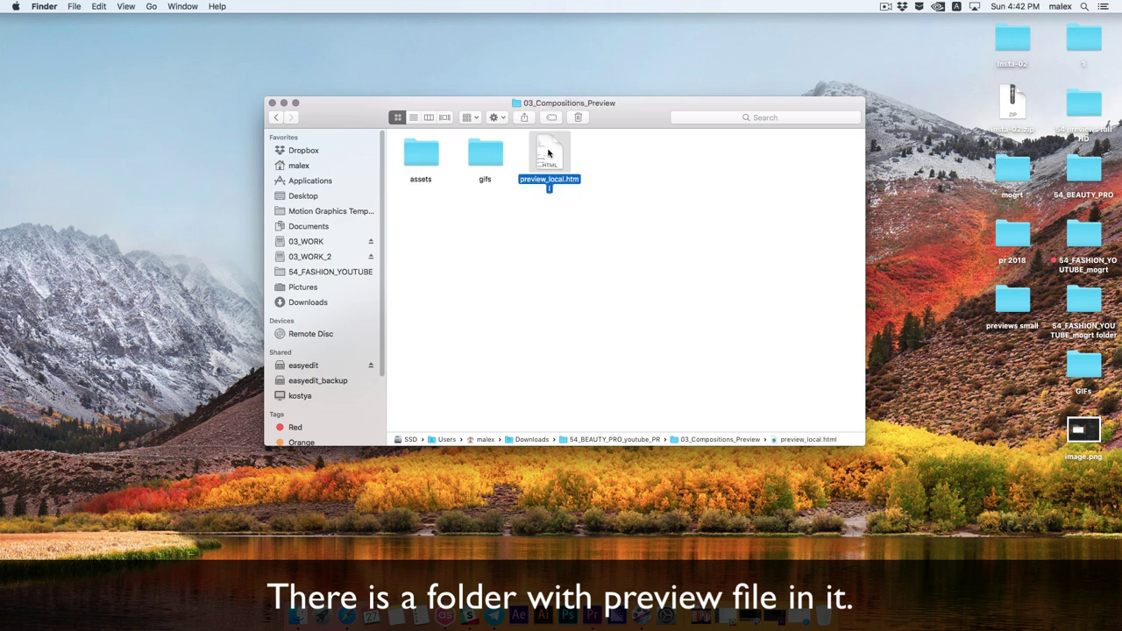
double_click(548, 154)
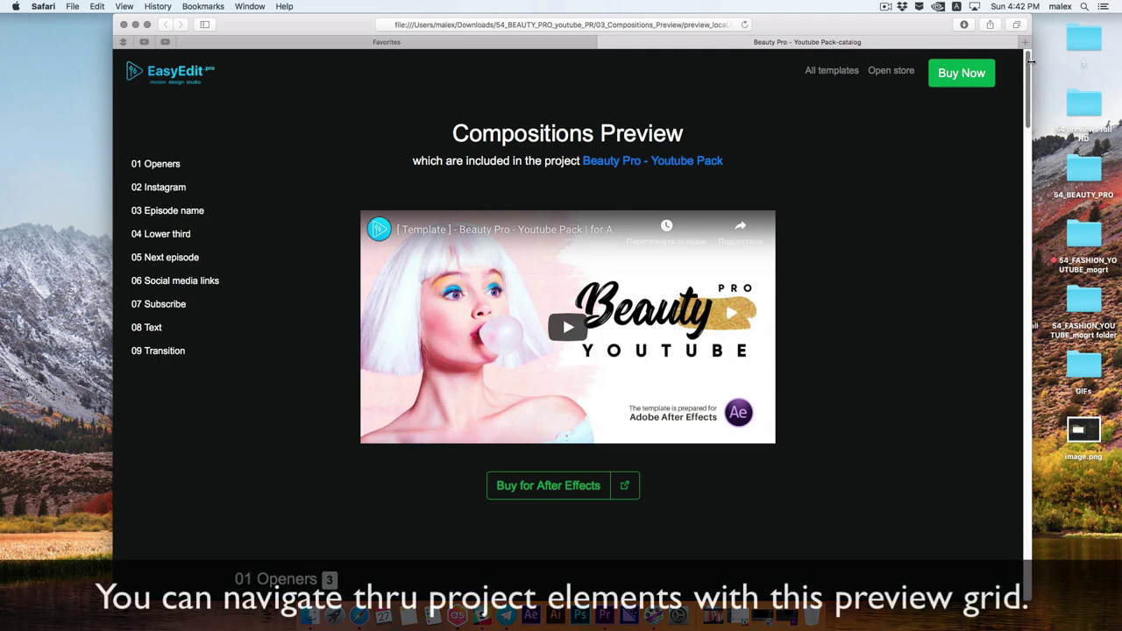
Scroll to the 04 Lower third section and copy the label 'Lower third_01'.
scroll(1027, 83, down, 2)
drag(1028, 82, 1045, 276)
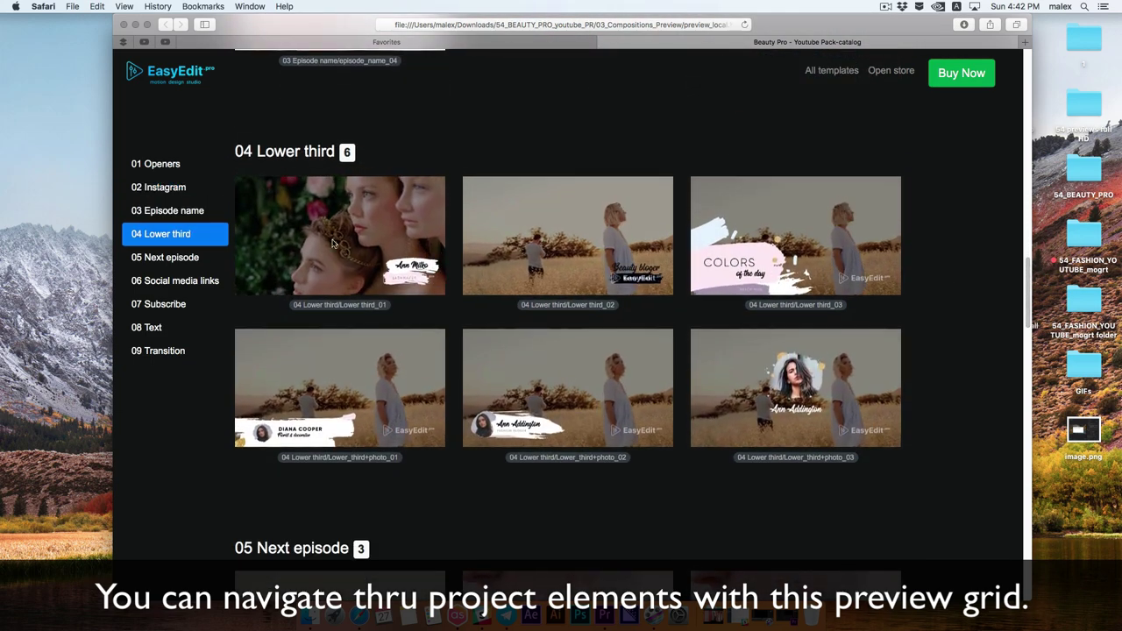
drag(387, 305, 341, 304)
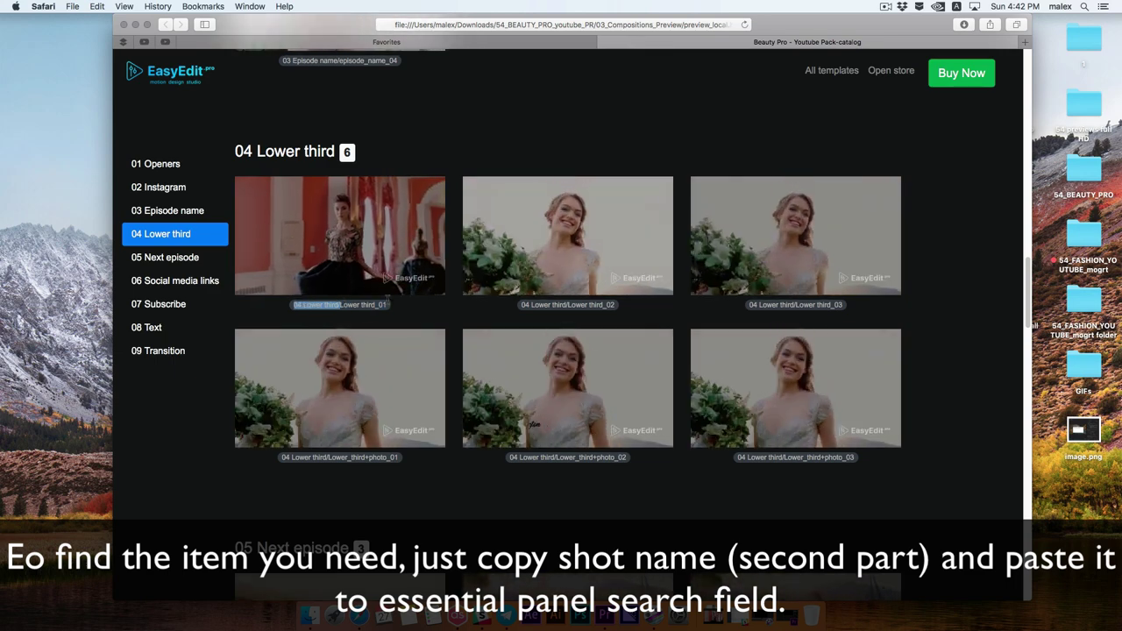
right_click(375, 309)
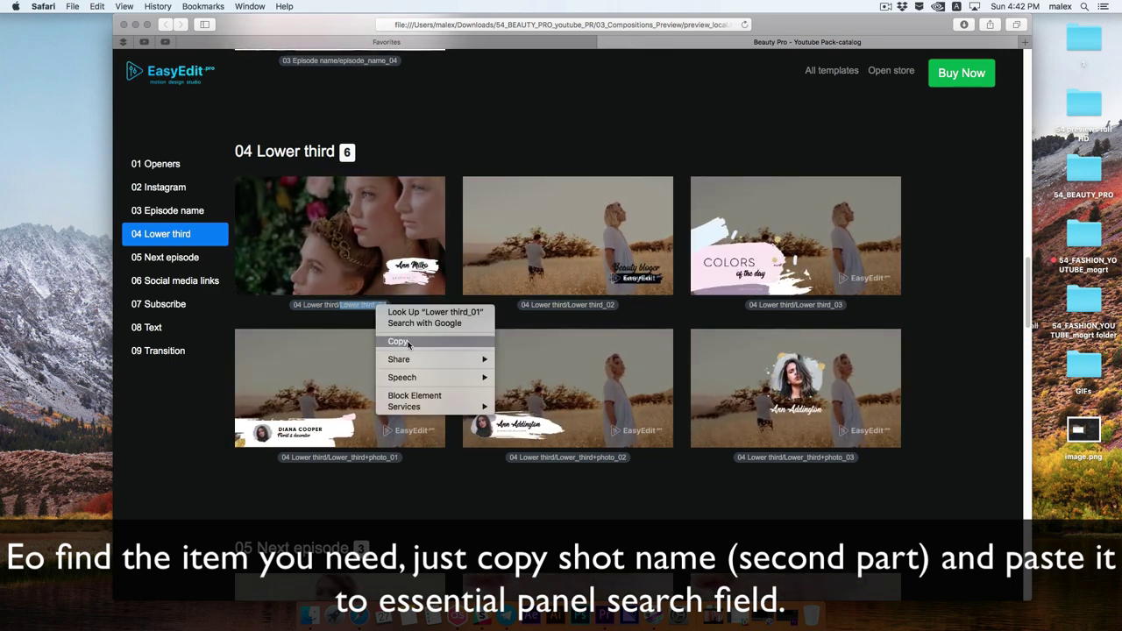
click(399, 341)
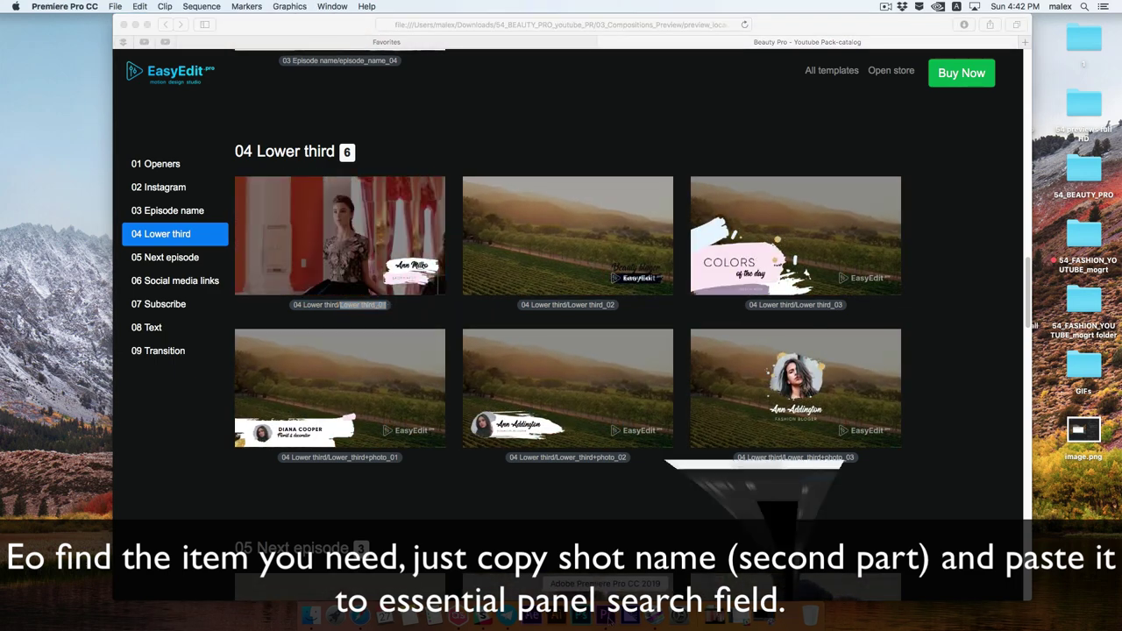
In Premiere, paste 'Lower third_01' into the Essential Graphics template search.
key(super+Tab)
mouse_move(1107, 173)
mouse_down()
mouse_move(1107, 201)
mouse_move(1106, 174)
mouse_up()
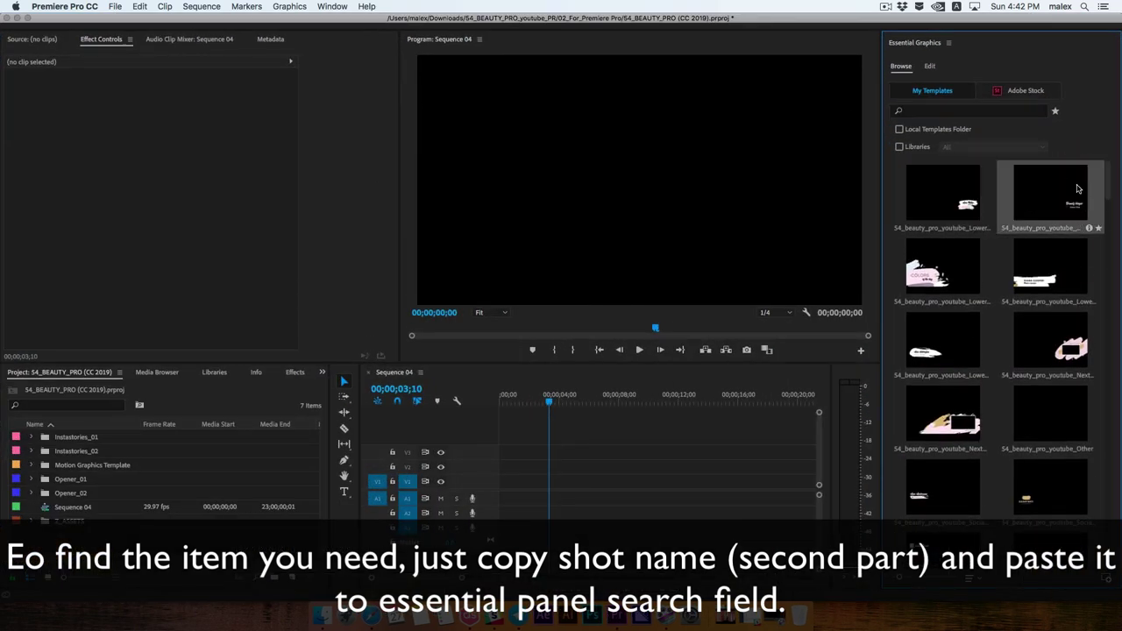
click(982, 112)
right_click(950, 111)
click(982, 142)
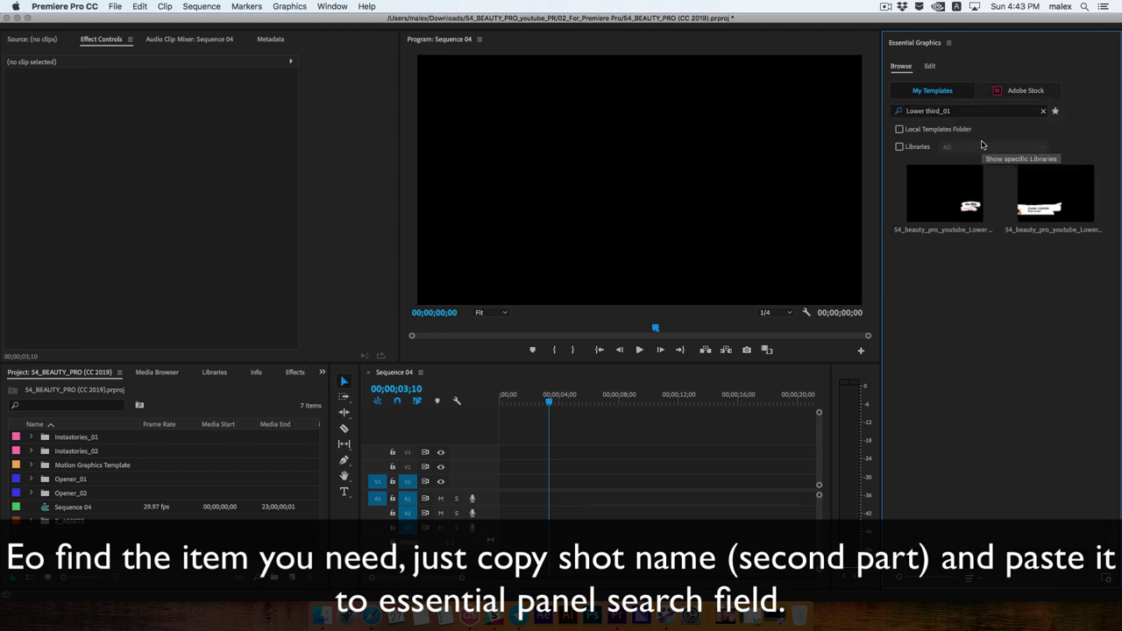
Place the first Lower third_01 result at the start of V2 in Sequence 04 and select it.
click(945, 197)
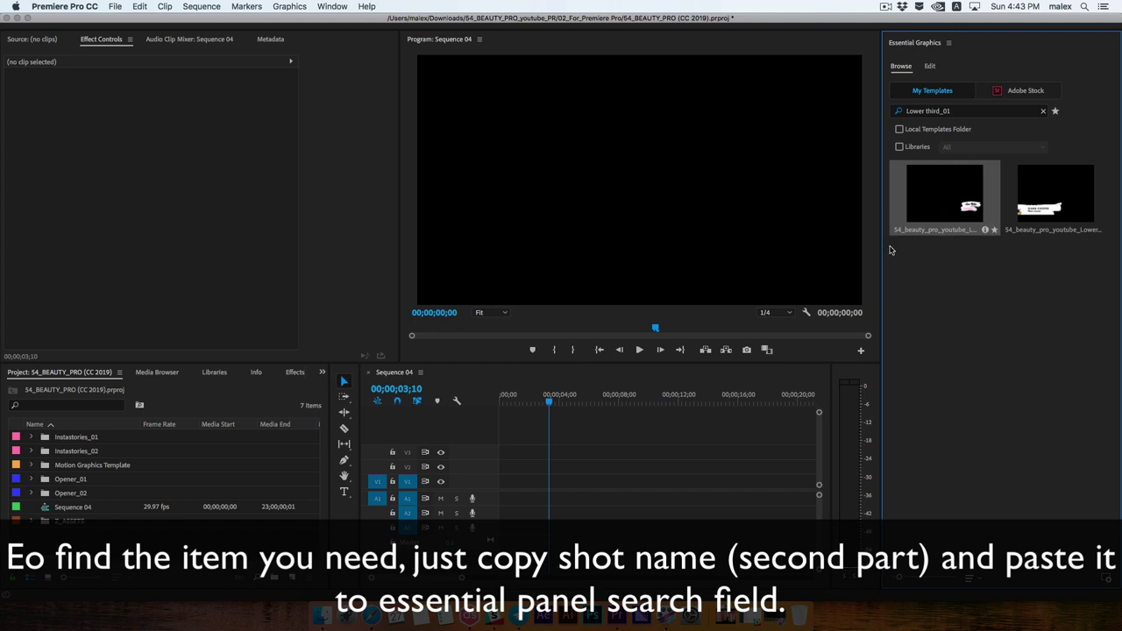
drag(945, 197, 504, 466)
drag(526, 403, 513, 403)
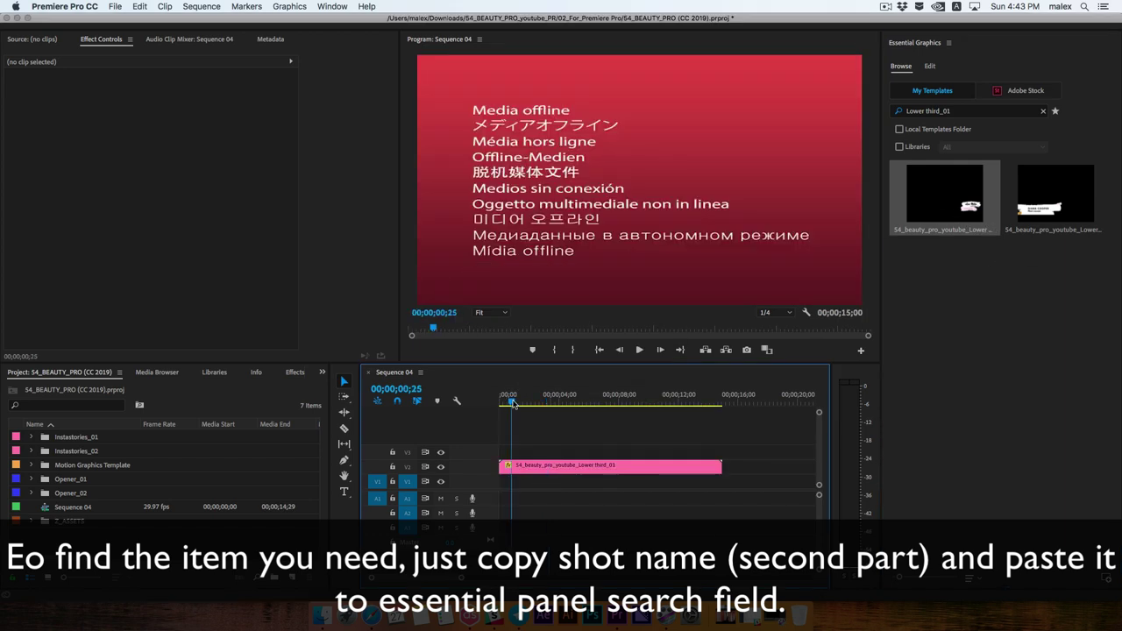
click(515, 471)
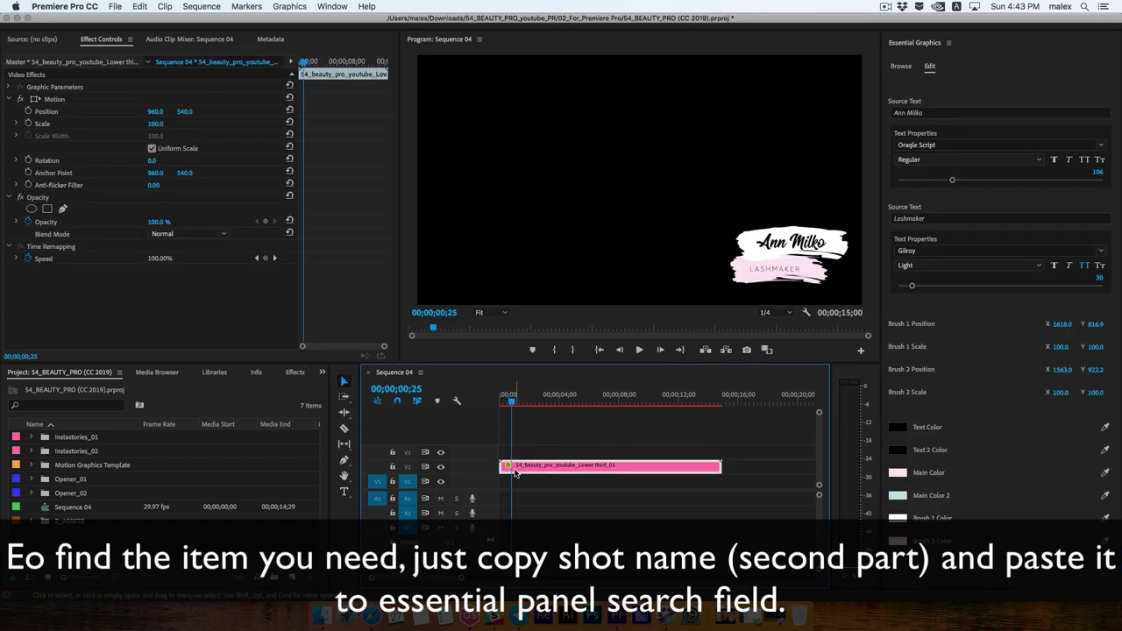
drag(514, 403, 513, 404)
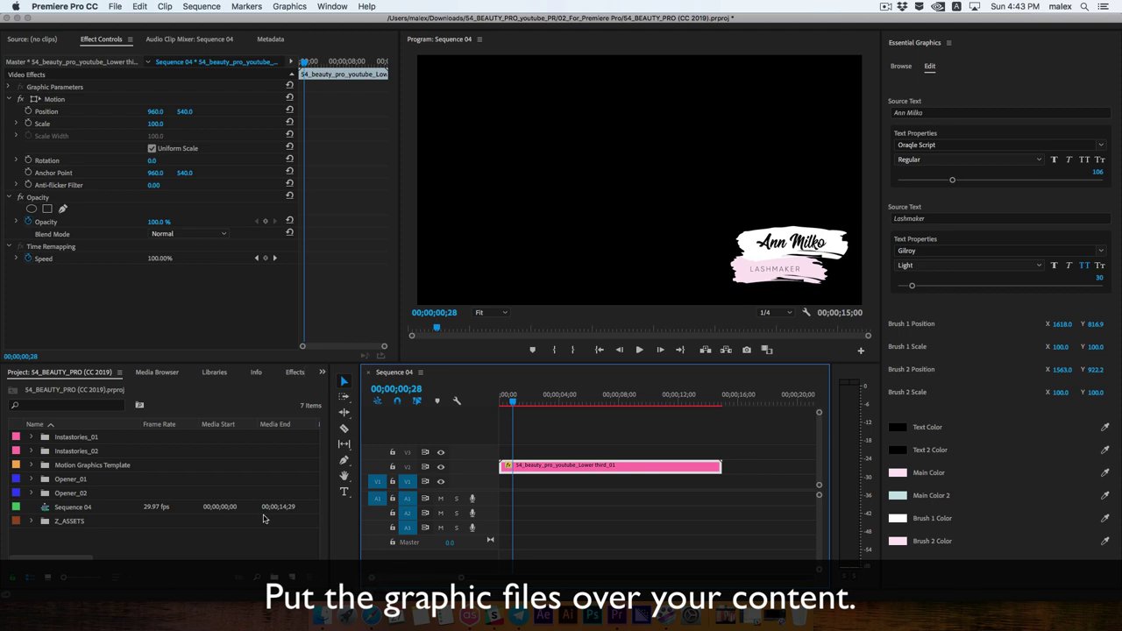
Import the East West fashion reel mp4 and lay it on V1/A1 beneath the title.
right_click(225, 554)
click(253, 554)
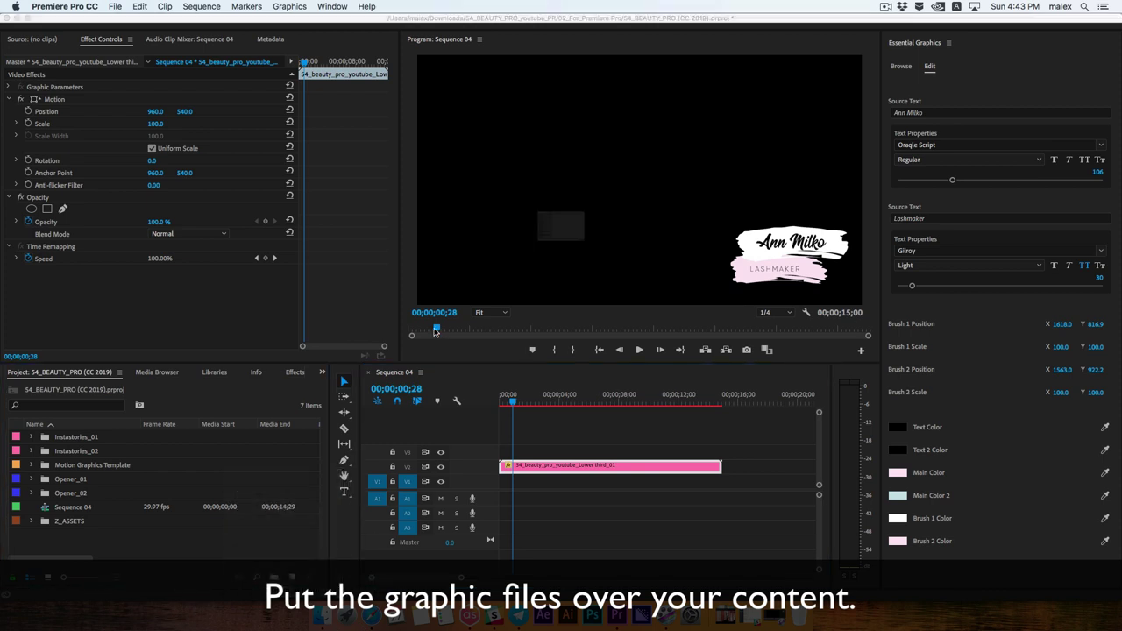
click(491, 146)
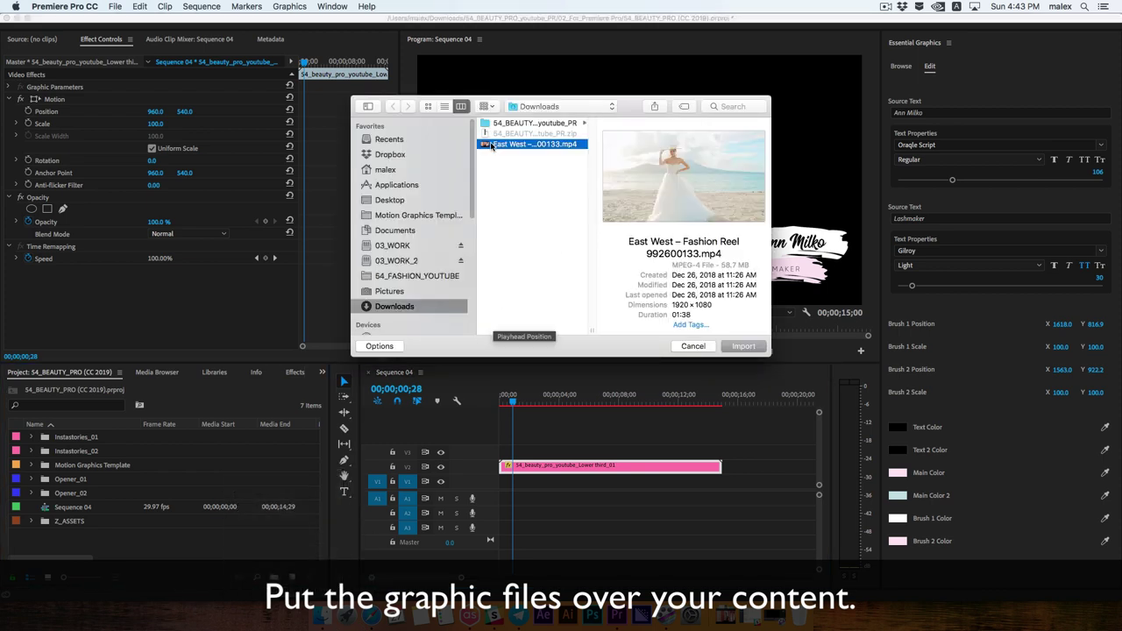
click(744, 347)
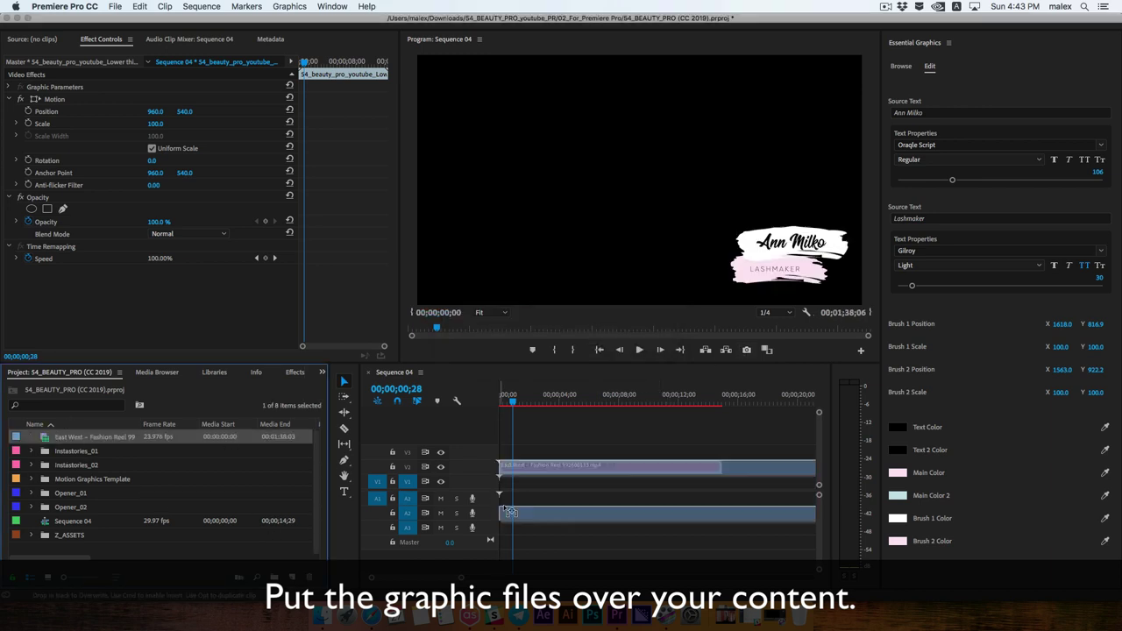
drag(44, 438, 508, 480)
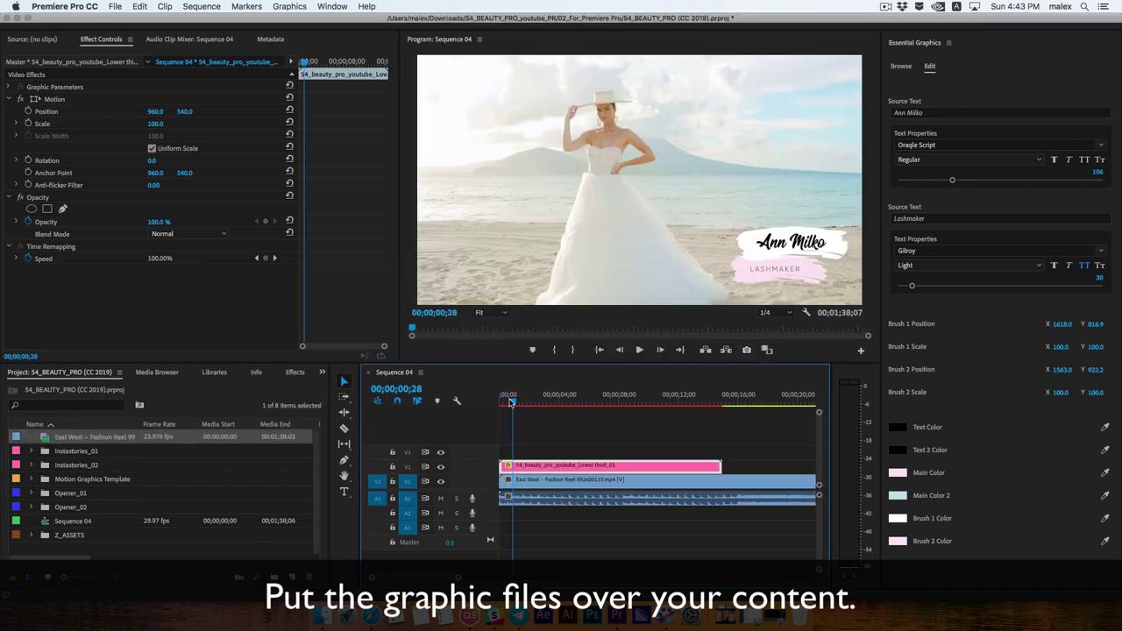
drag(511, 402, 512, 404)
drag(523, 466, 591, 465)
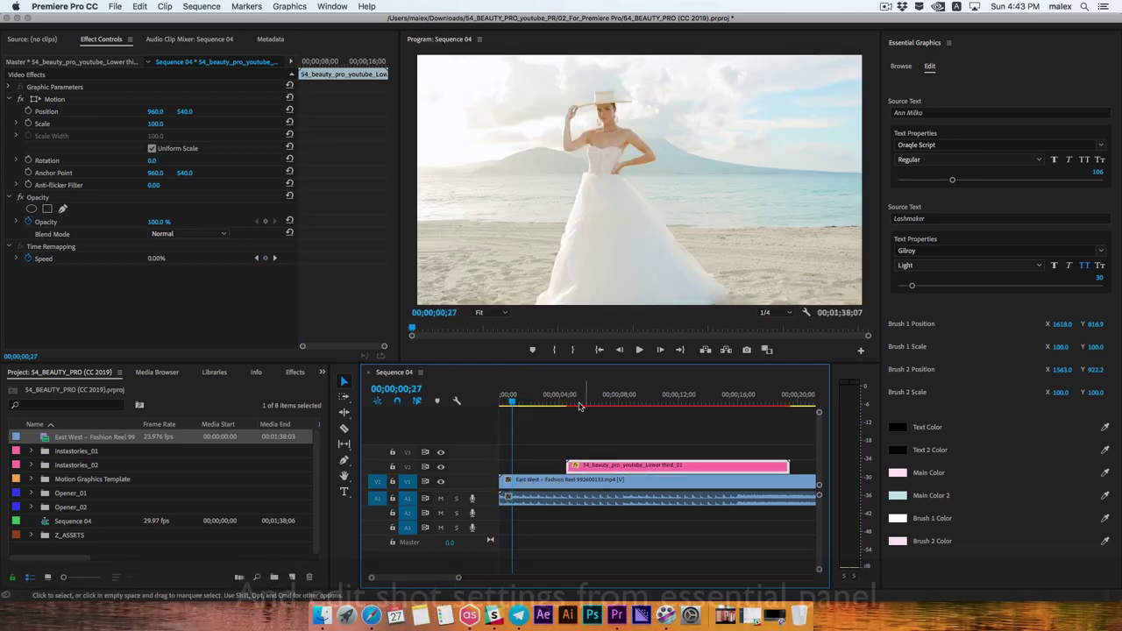
key(space)
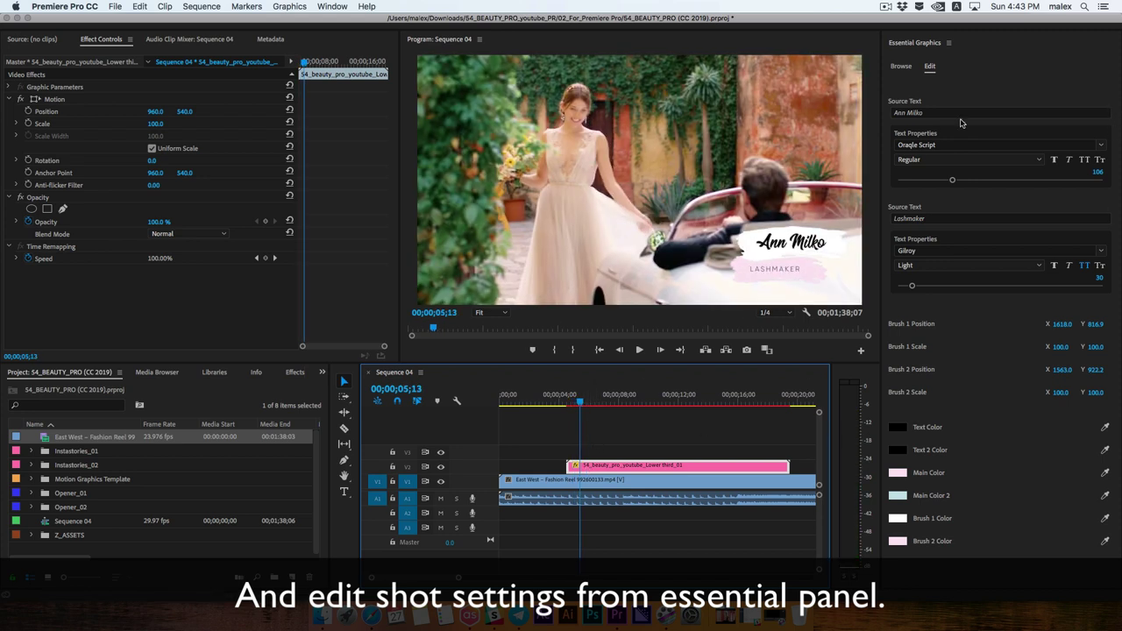
click(931, 113)
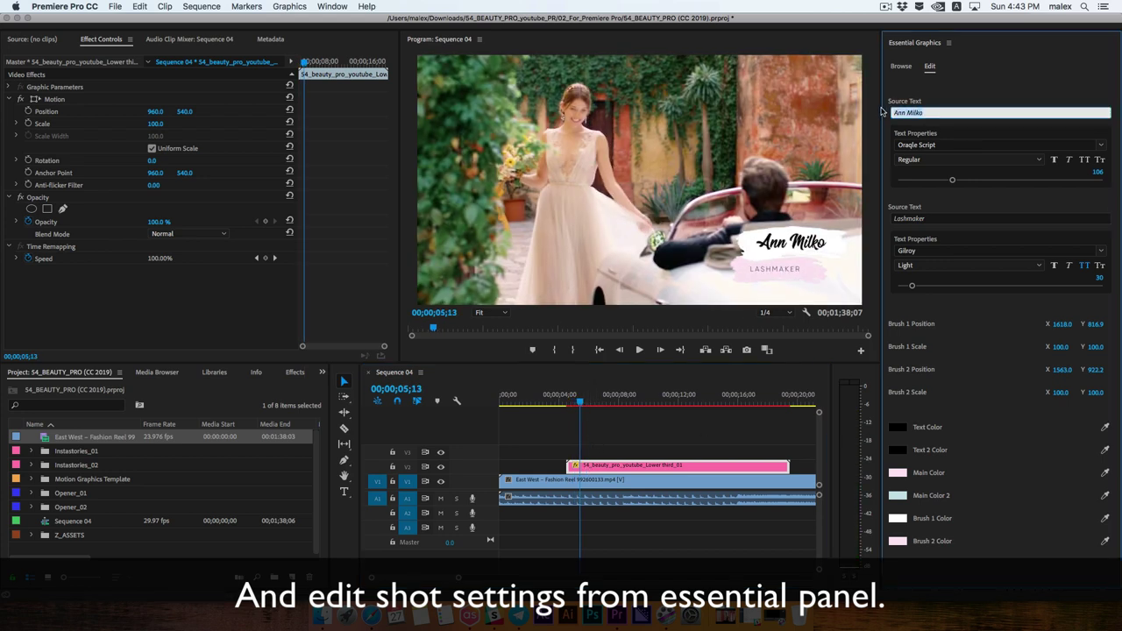
text(Toyr text)
key(Return)
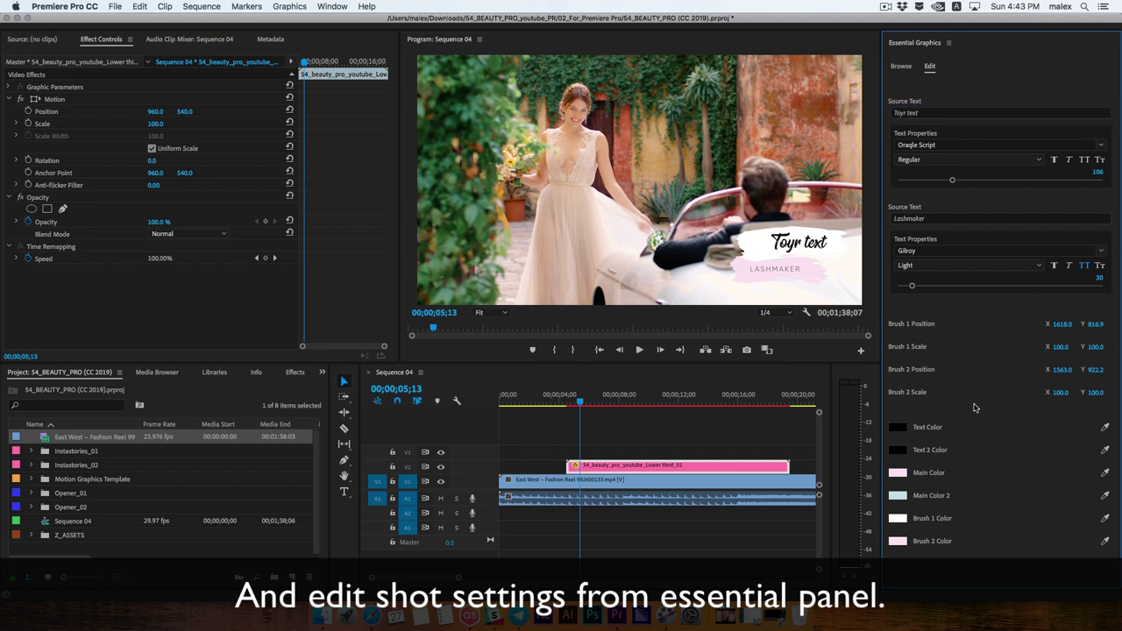
drag(1061, 324, 1026, 323)
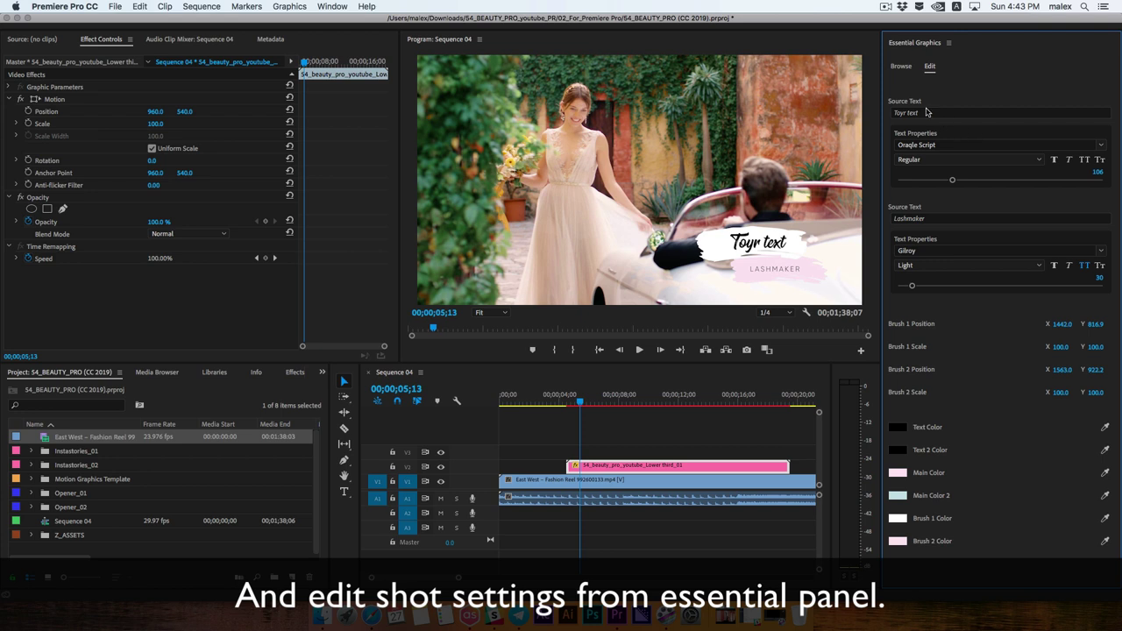
drag(954, 183, 961, 181)
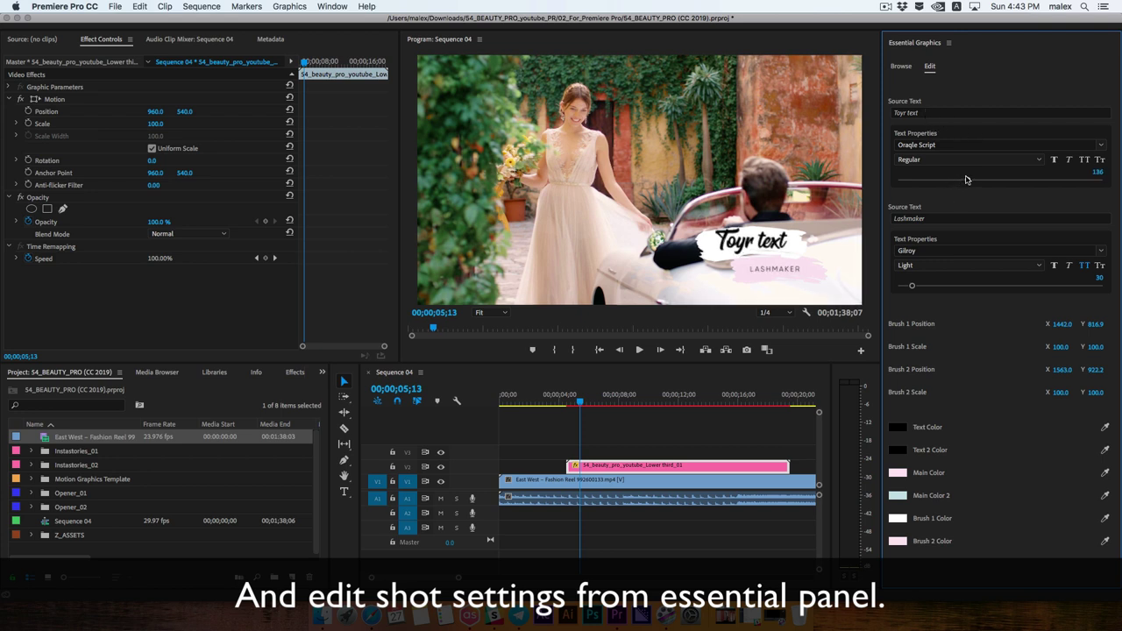
Set the Brush 1 colour to light cyan 73D9DC.
click(897, 518)
click(456, 260)
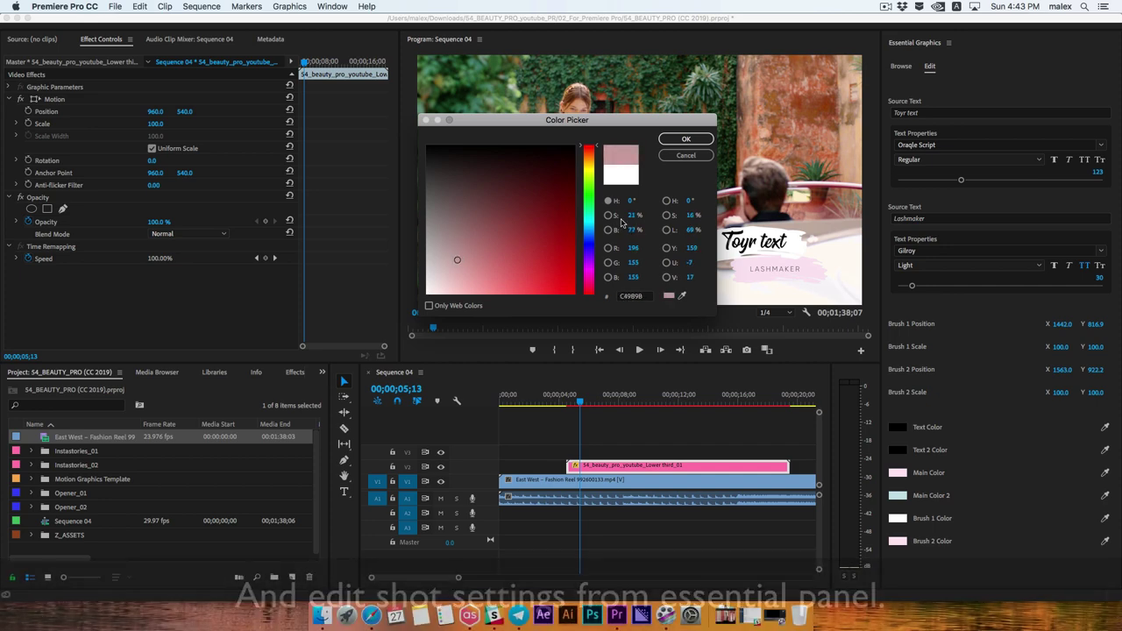
click(591, 220)
click(496, 272)
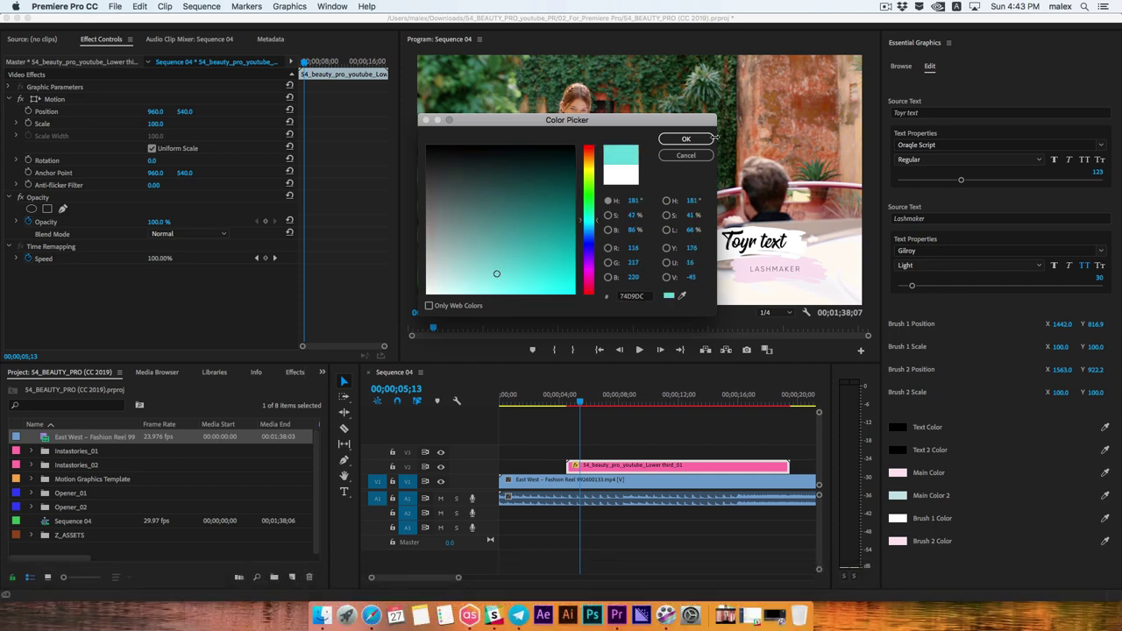
click(689, 142)
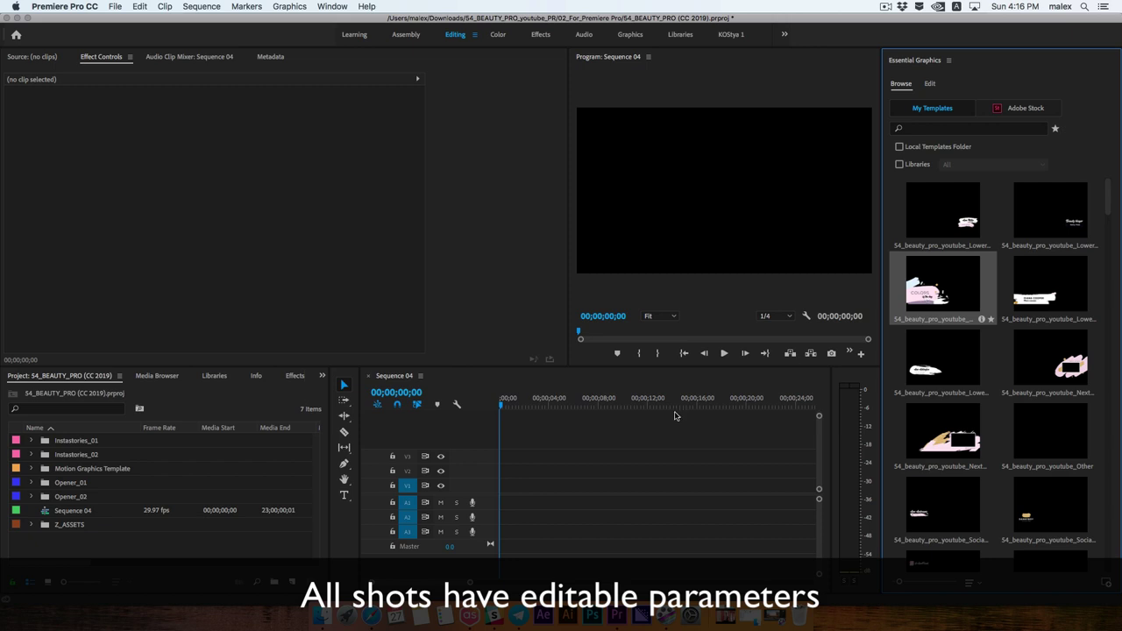
Place Lower third_03 at the start of V2 and turn off the Transparency Grid.
drag(675, 415, 513, 447)
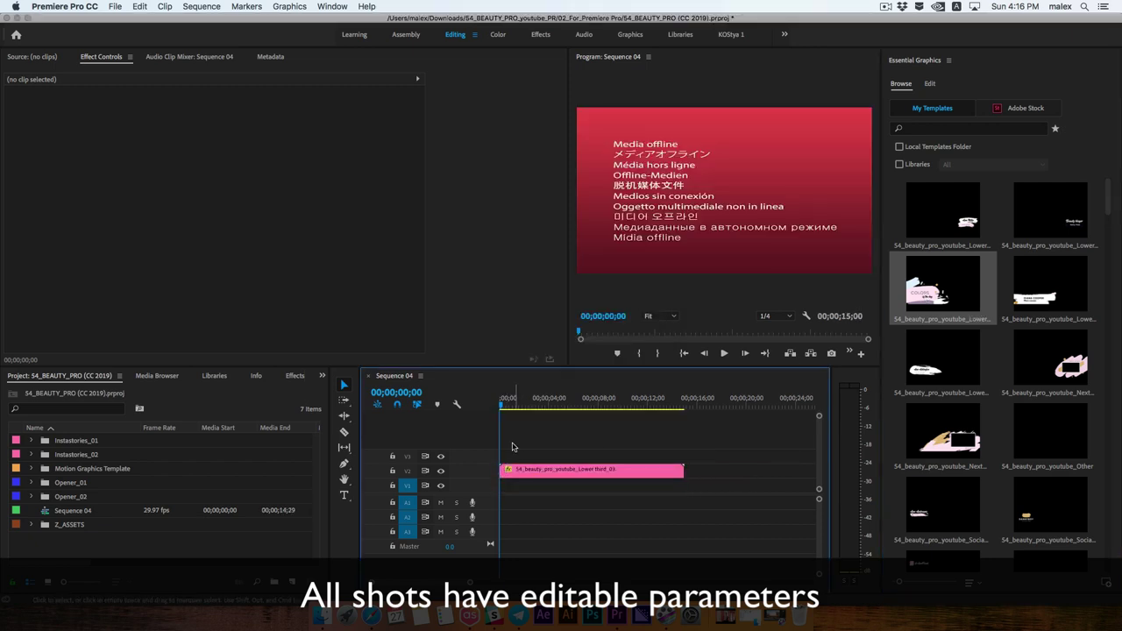
click(526, 469)
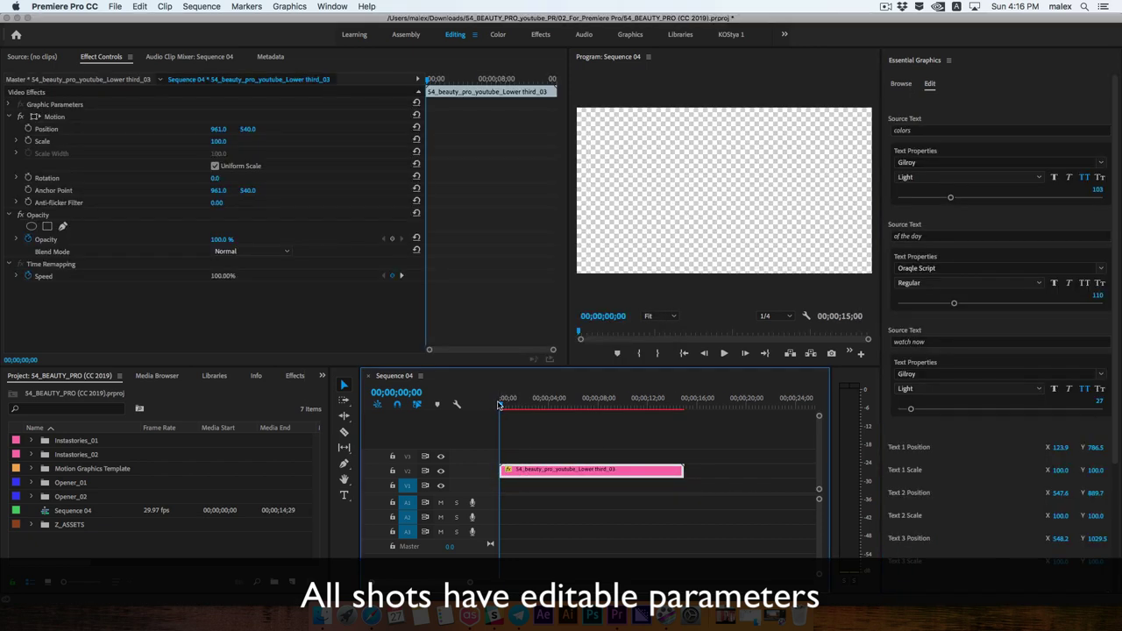
drag(503, 407, 523, 409)
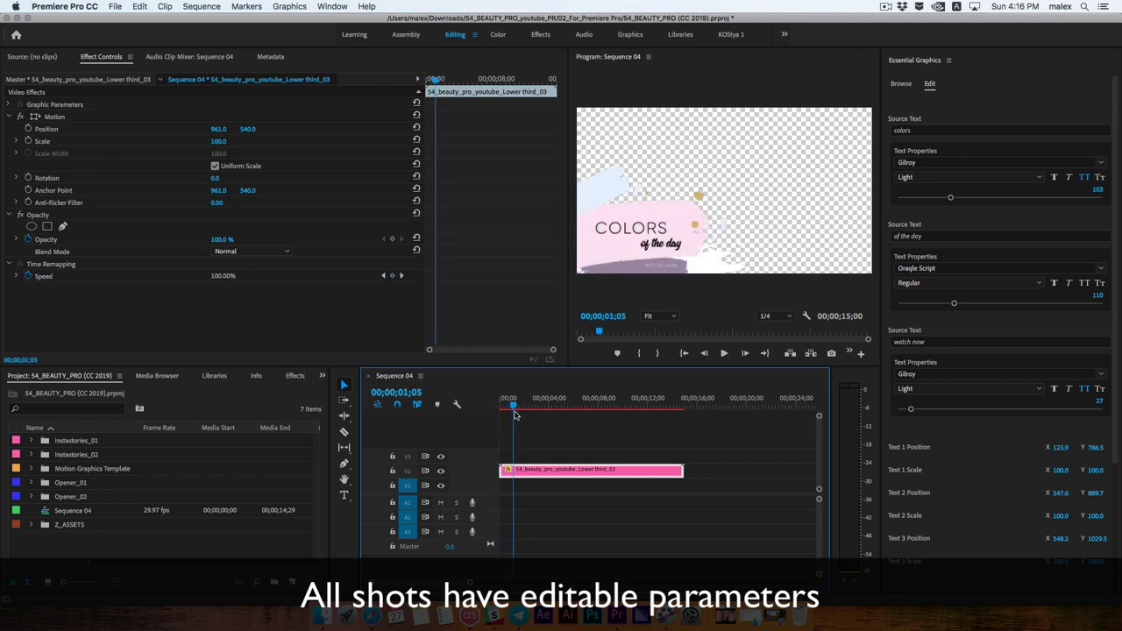
click(806, 317)
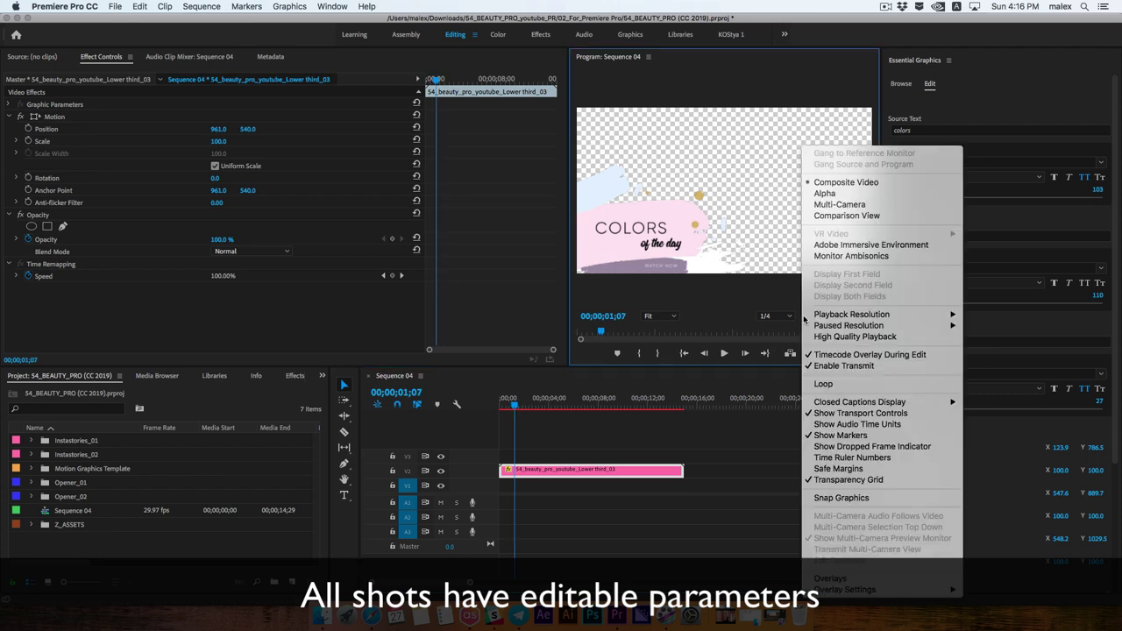
click(838, 481)
click(515, 403)
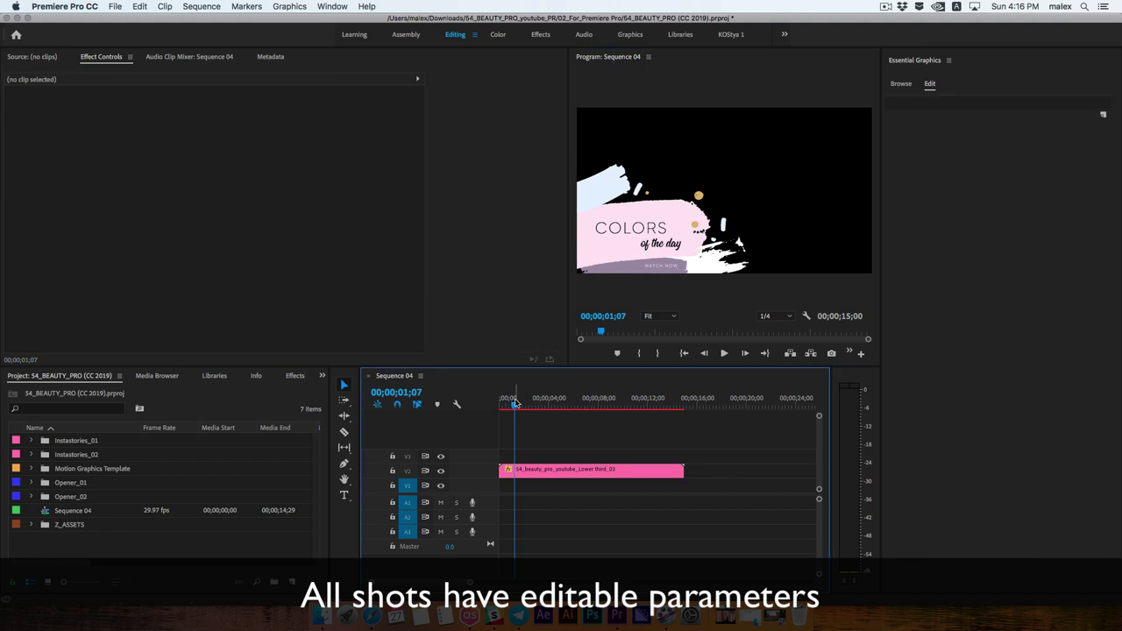
Change the main title text to YOUR TEXT and enlarge it.
mouse_move(514, 406)
mouse_down()
mouse_move(538, 410)
mouse_move(528, 409)
mouse_up()
click(609, 474)
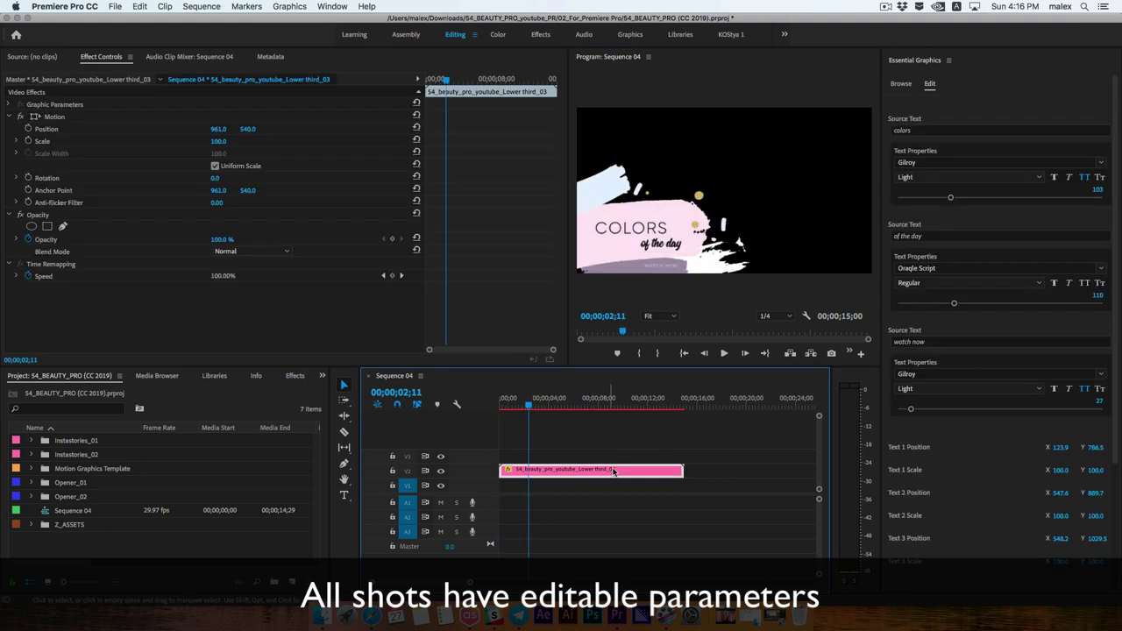
click(956, 130)
text(Your text)
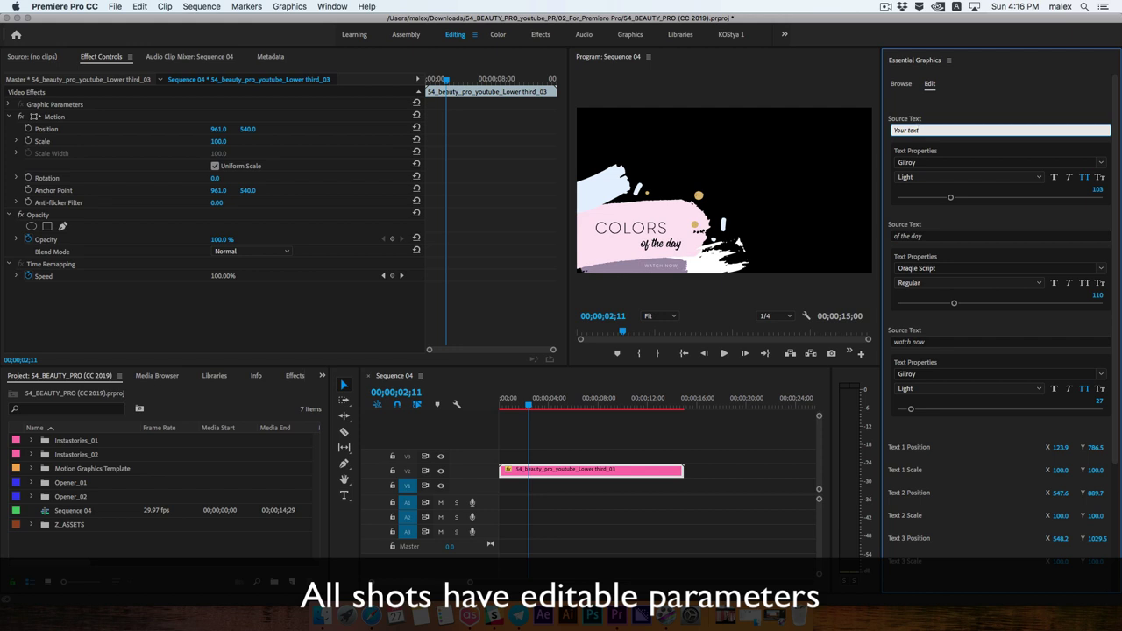
click(858, 131)
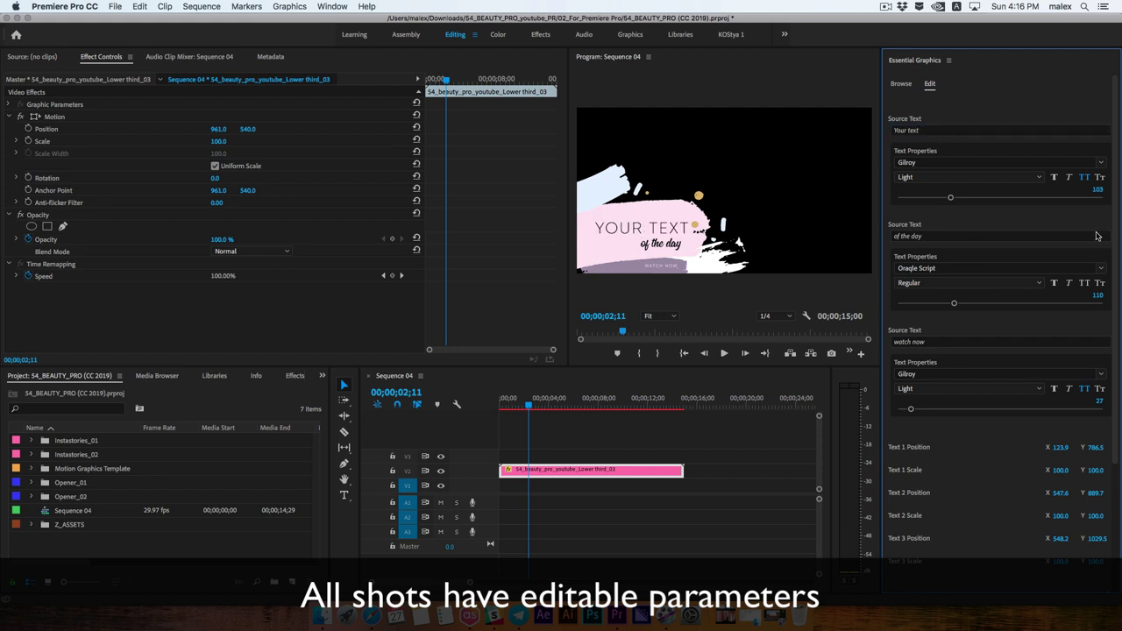
drag(954, 200, 951, 198)
Set the main title font to Marker Felt and its text colour to deep red.
click(1101, 164)
click(950, 314)
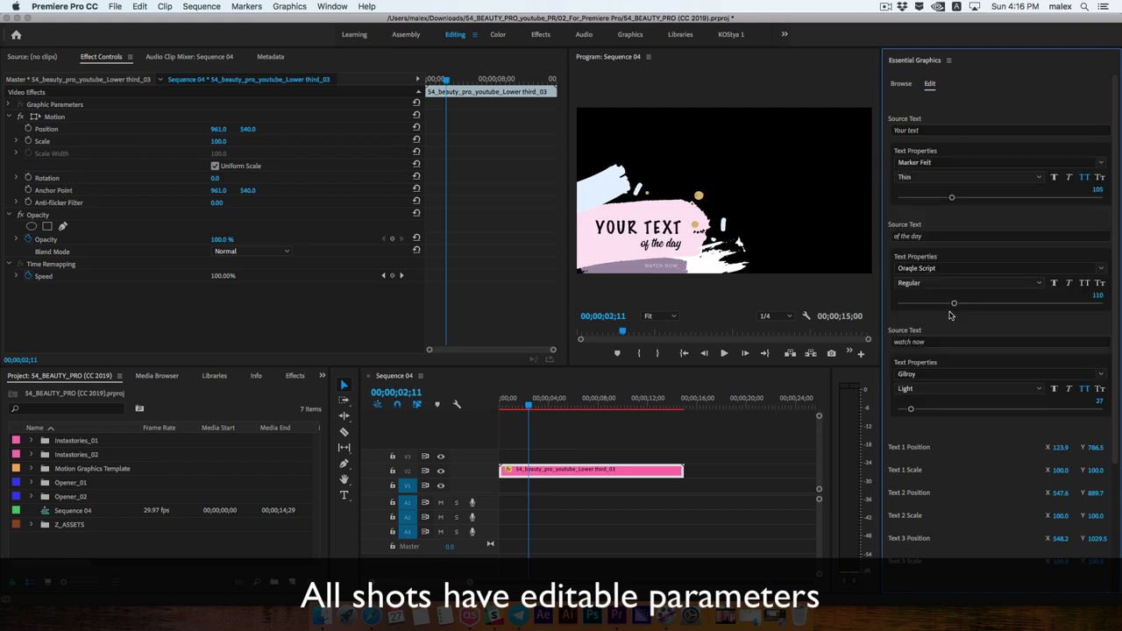
scroll(953, 417, down, 5)
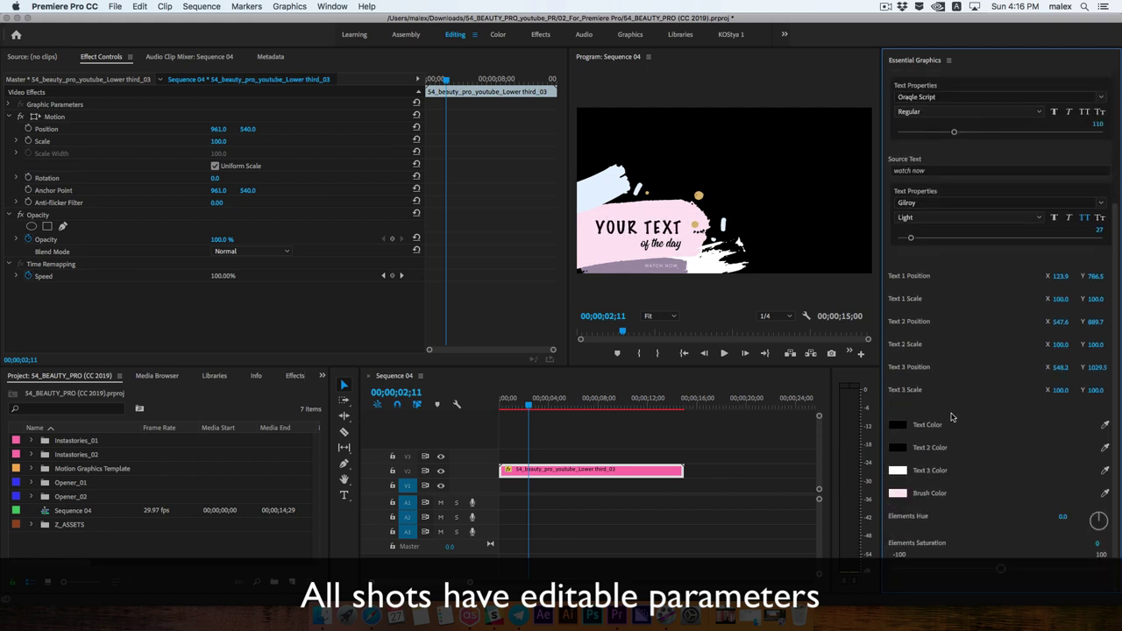
click(898, 426)
click(570, 245)
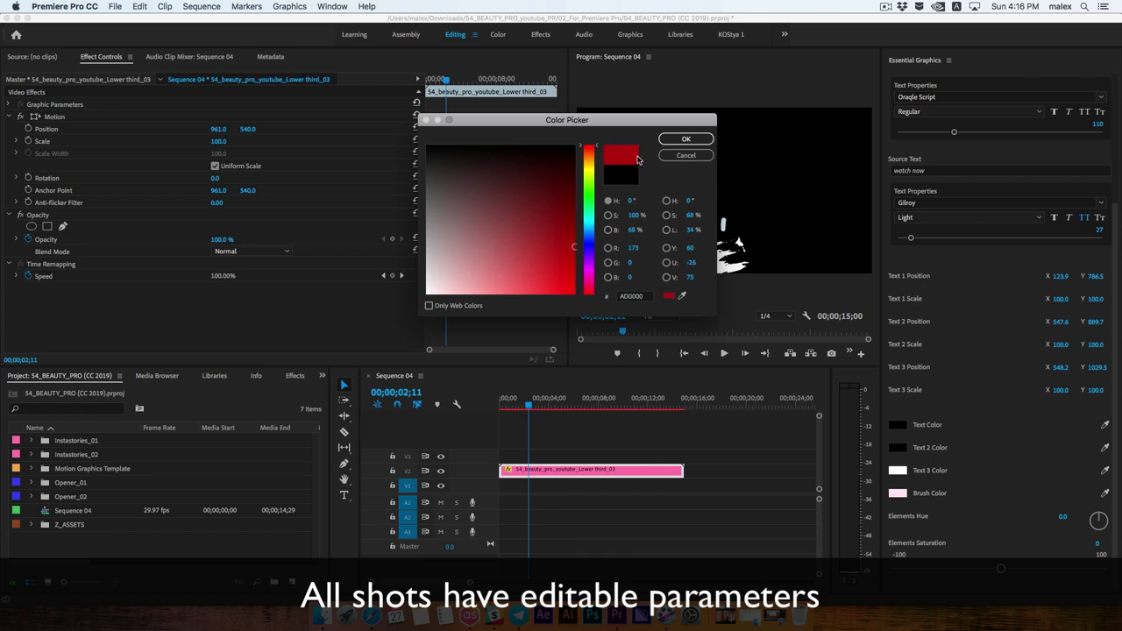
click(686, 139)
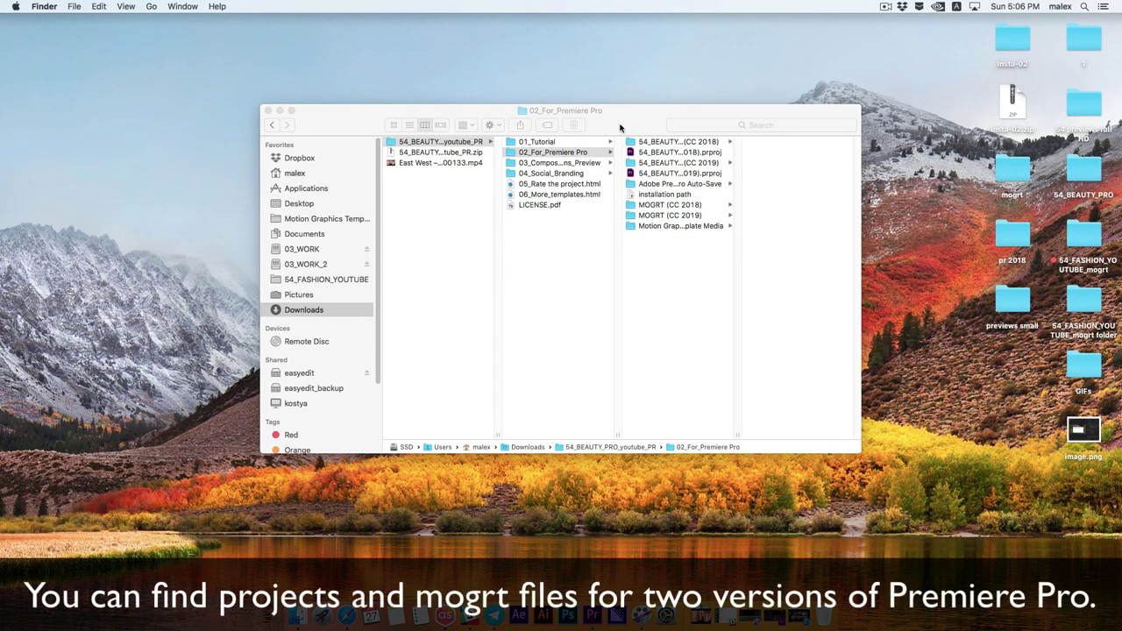
Widen the Finder column and preview the 54_BEAUTY_PRO CC 2018 and CC 2019 .prproj files.
click(623, 120)
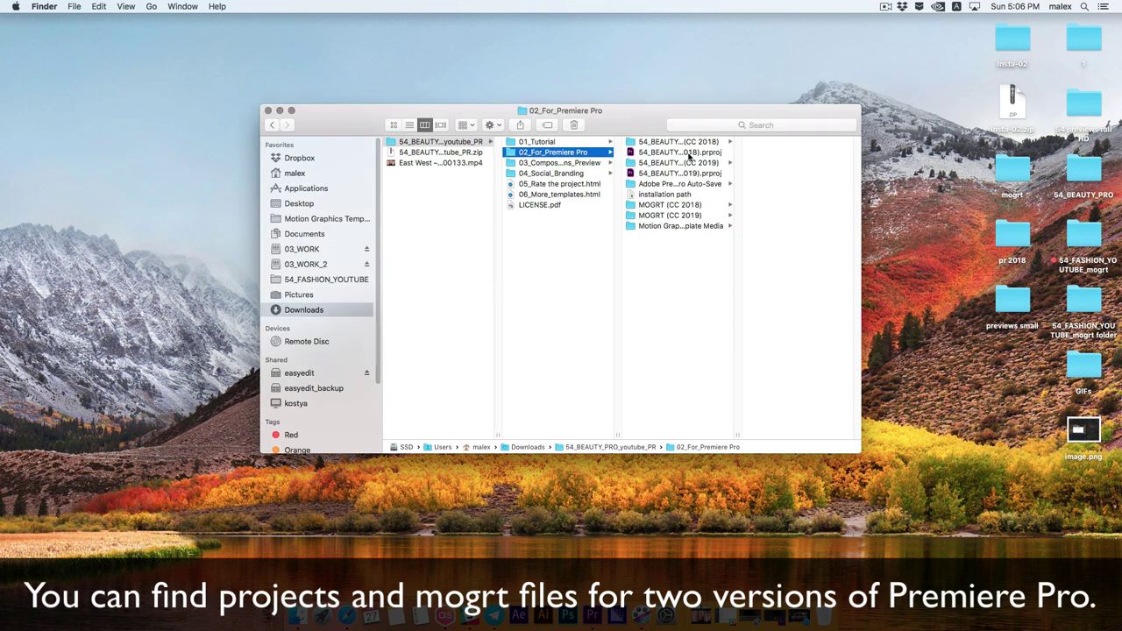
double_click(737, 435)
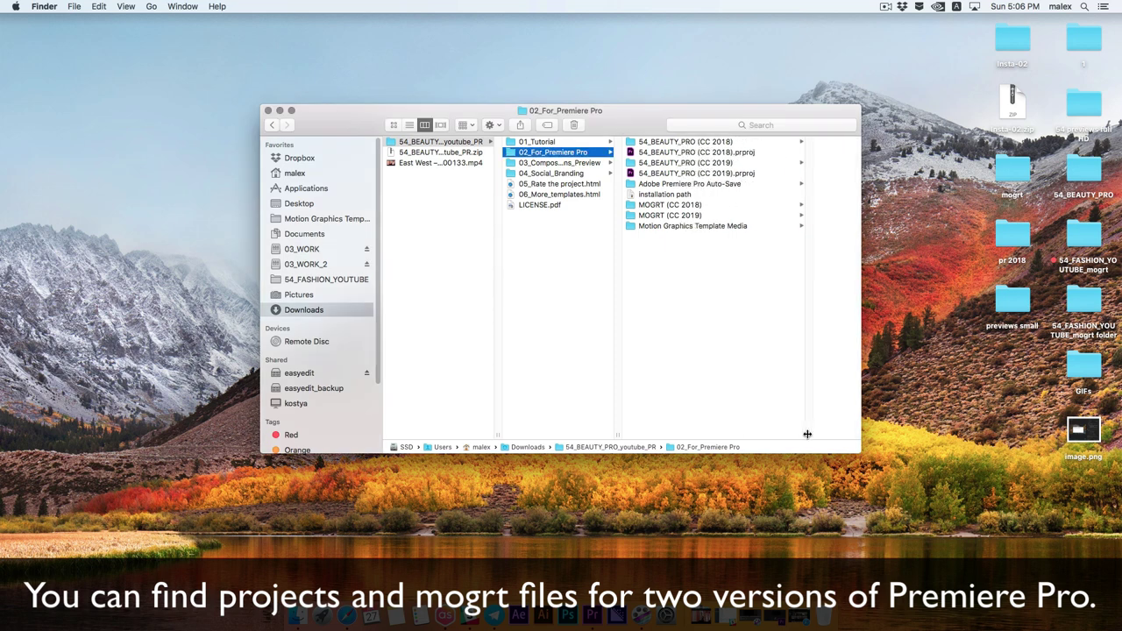
drag(710, 306, 649, 140)
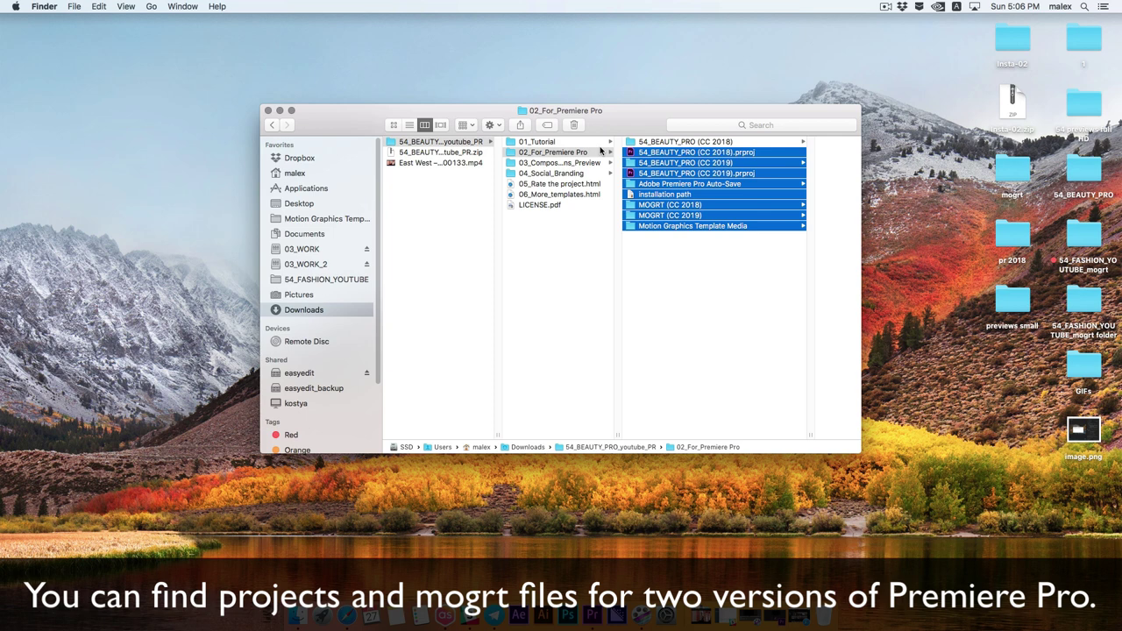
click(751, 358)
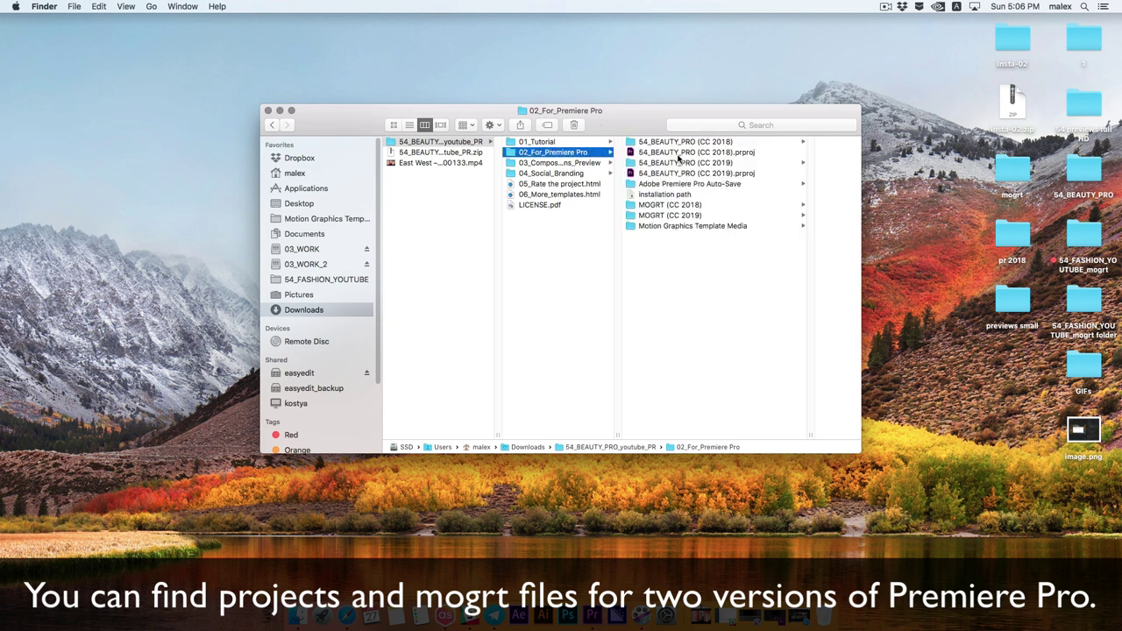
click(678, 155)
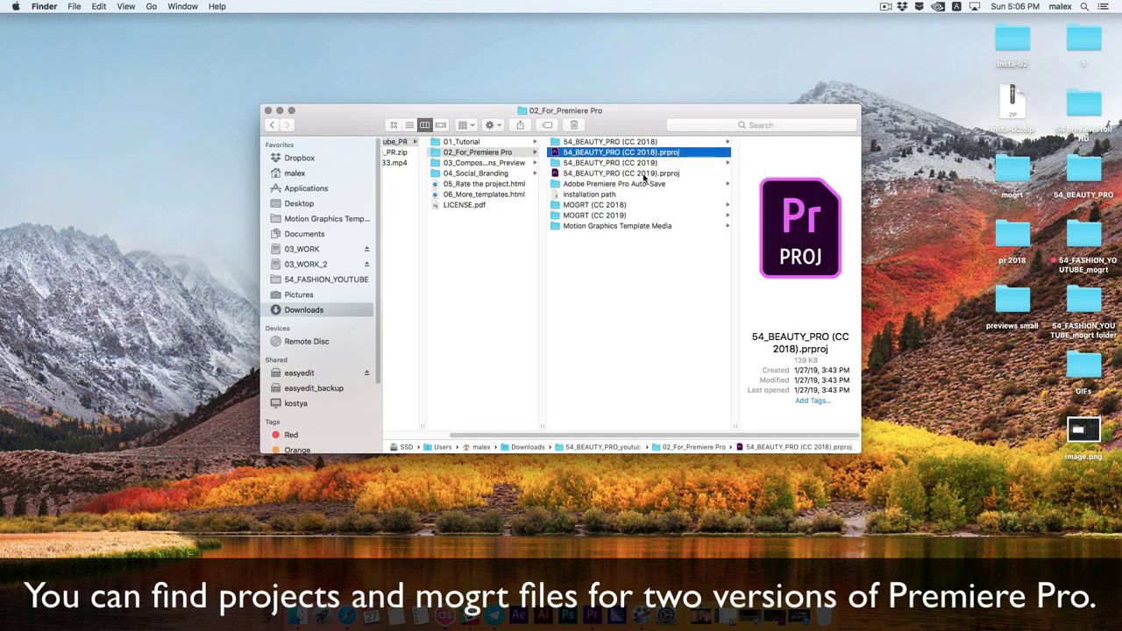
click(644, 174)
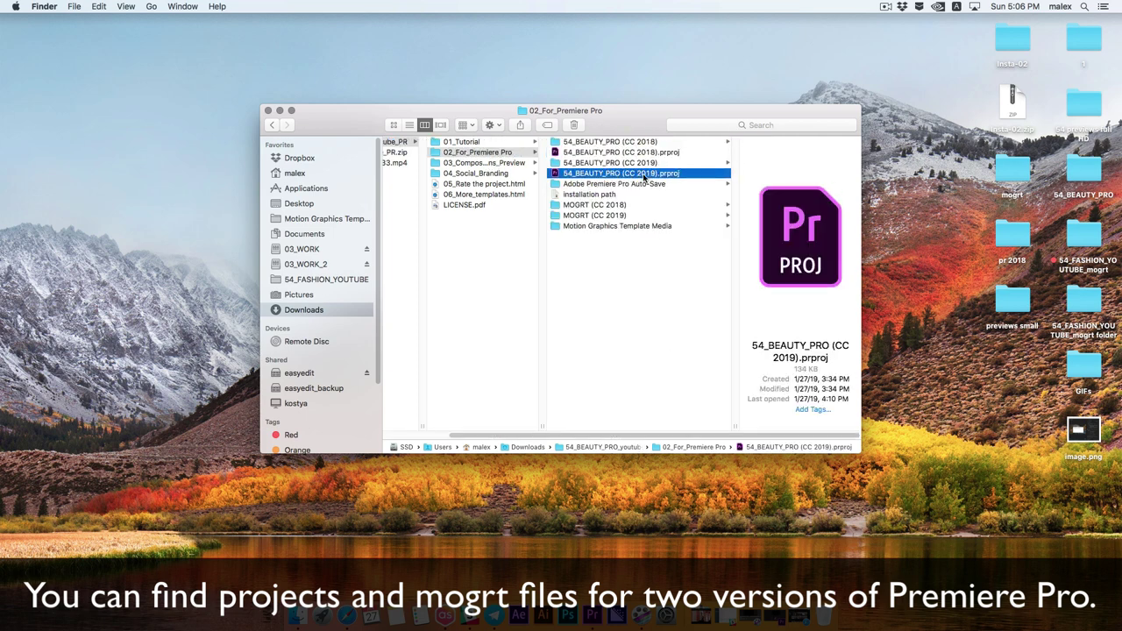
Browse the template lists in the MOGRT (CC 2018) and MOGRT (CC 2019) folders.
click(614, 206)
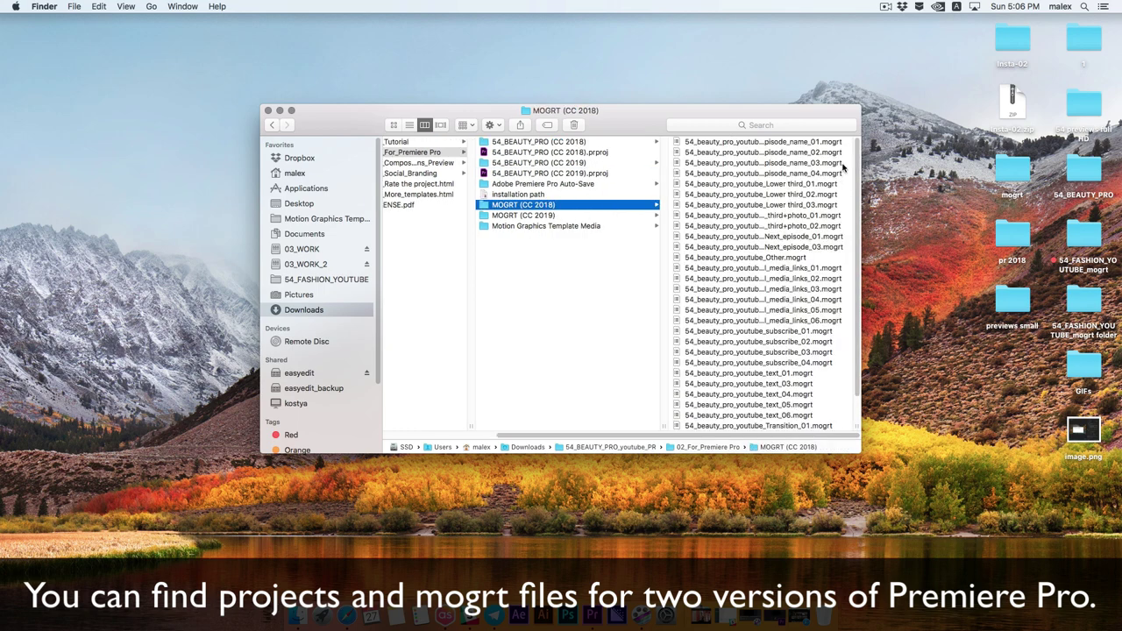
scroll(789, 219, down, 3)
scroll(790, 219, up, 3)
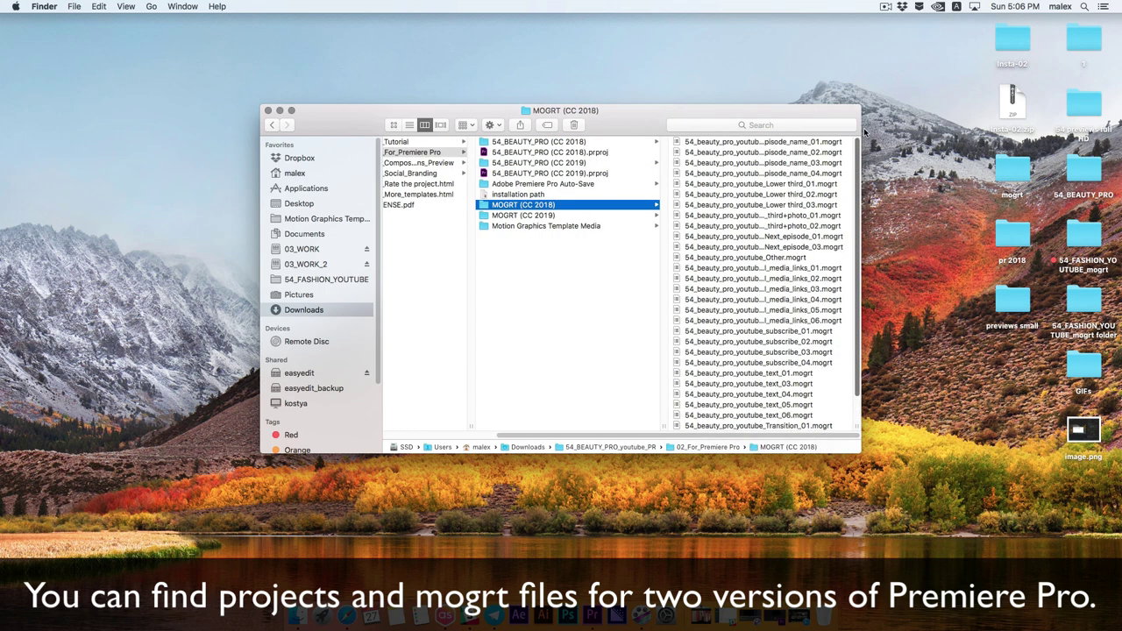
click(530, 216)
scroll(856, 226, down, 2)
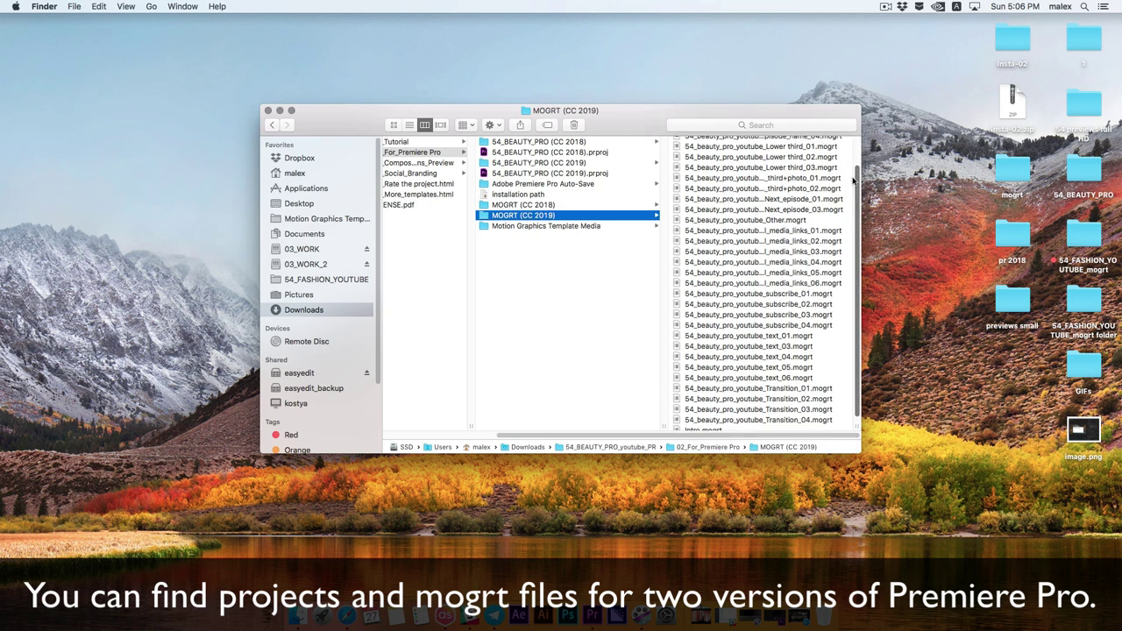
scroll(856, 180, up, 2)
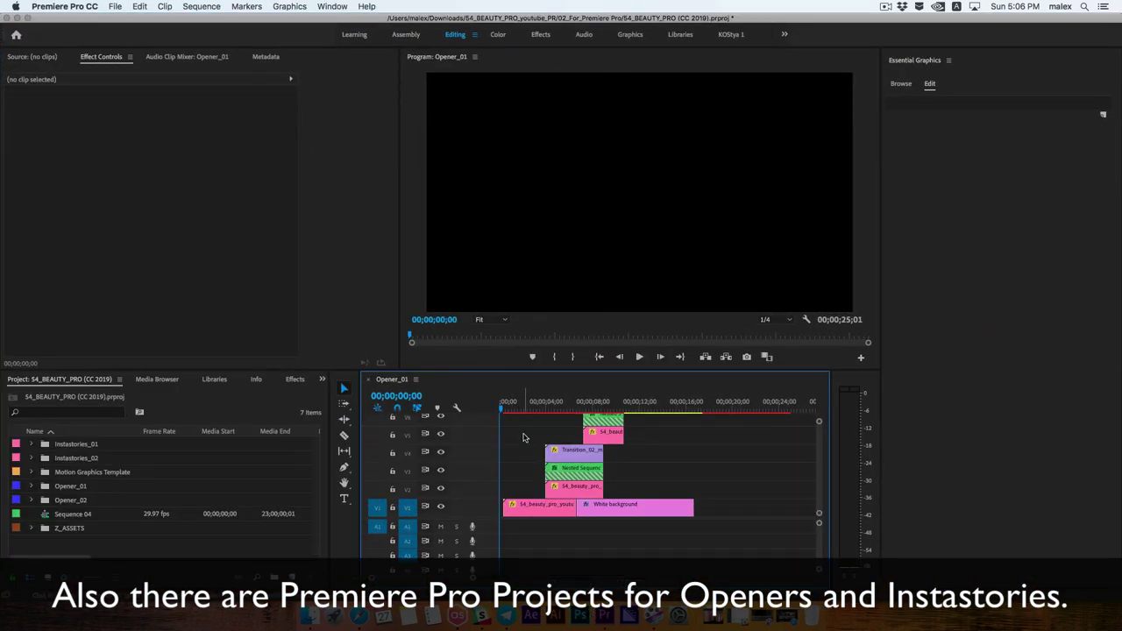
drag(526, 405, 505, 410)
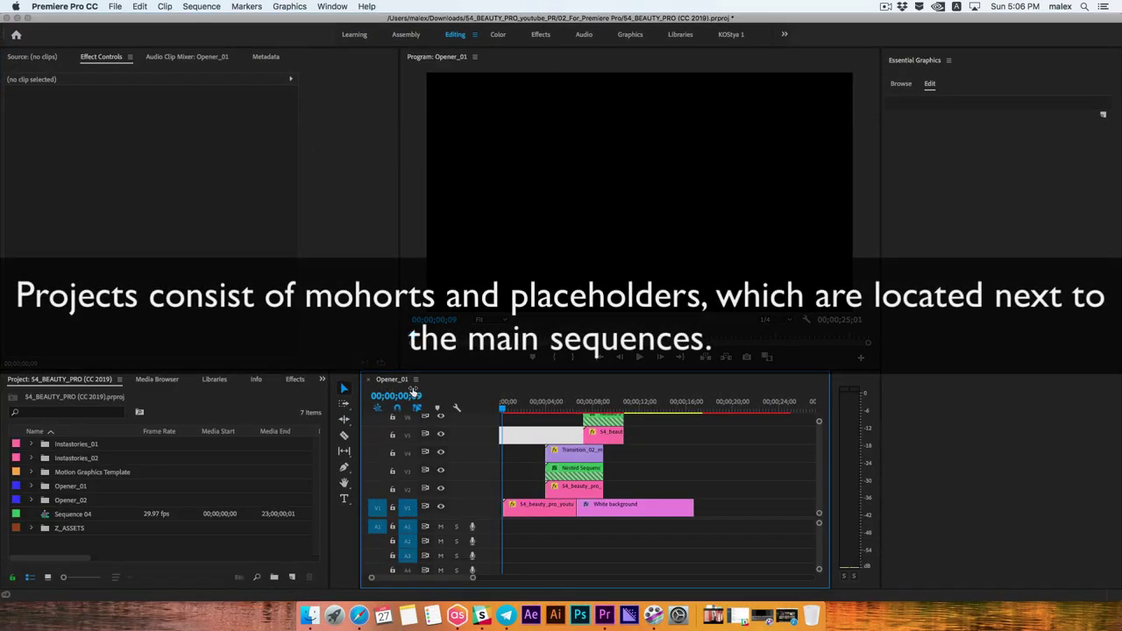
click(31, 486)
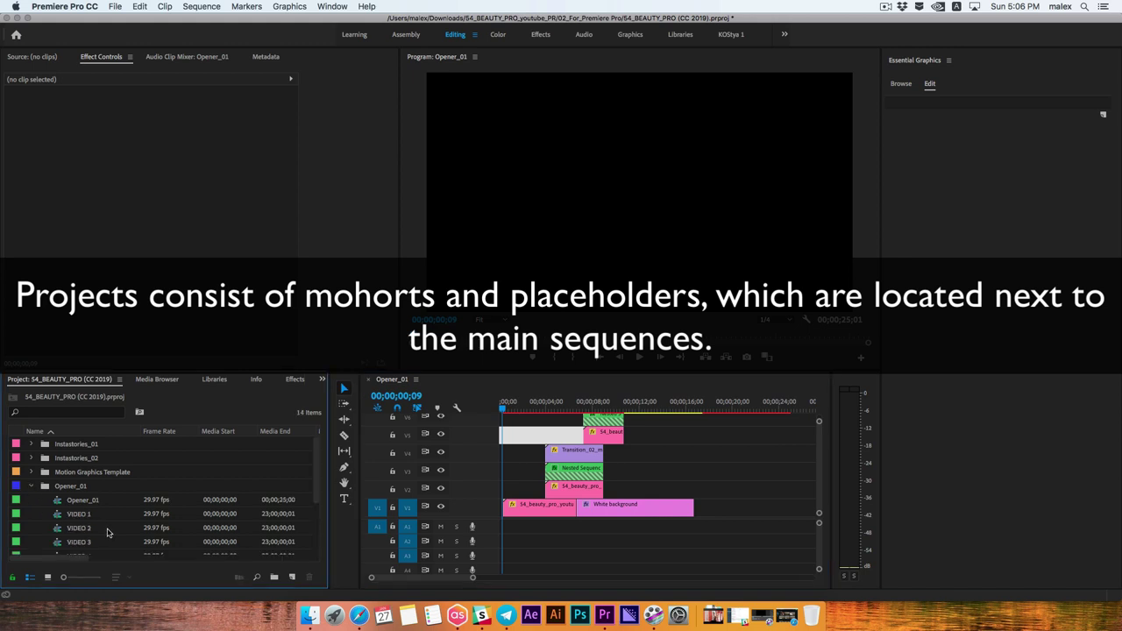
scroll(108, 532, down, 2)
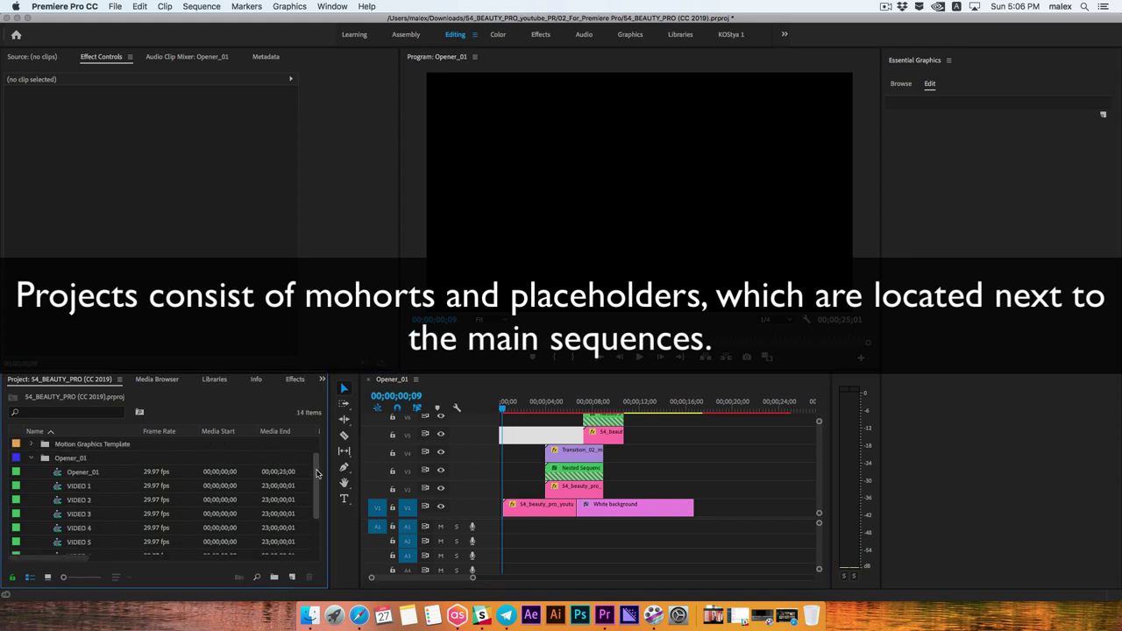
scroll(317, 474, down, 1)
click(33, 446)
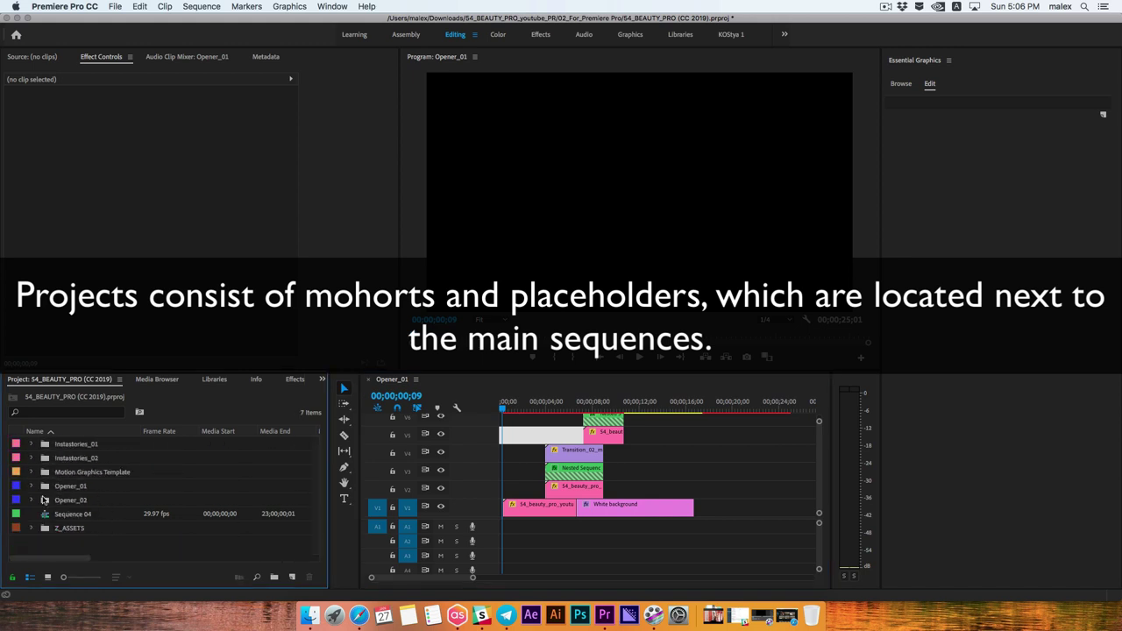
click(31, 501)
scroll(312, 503, down, 2)
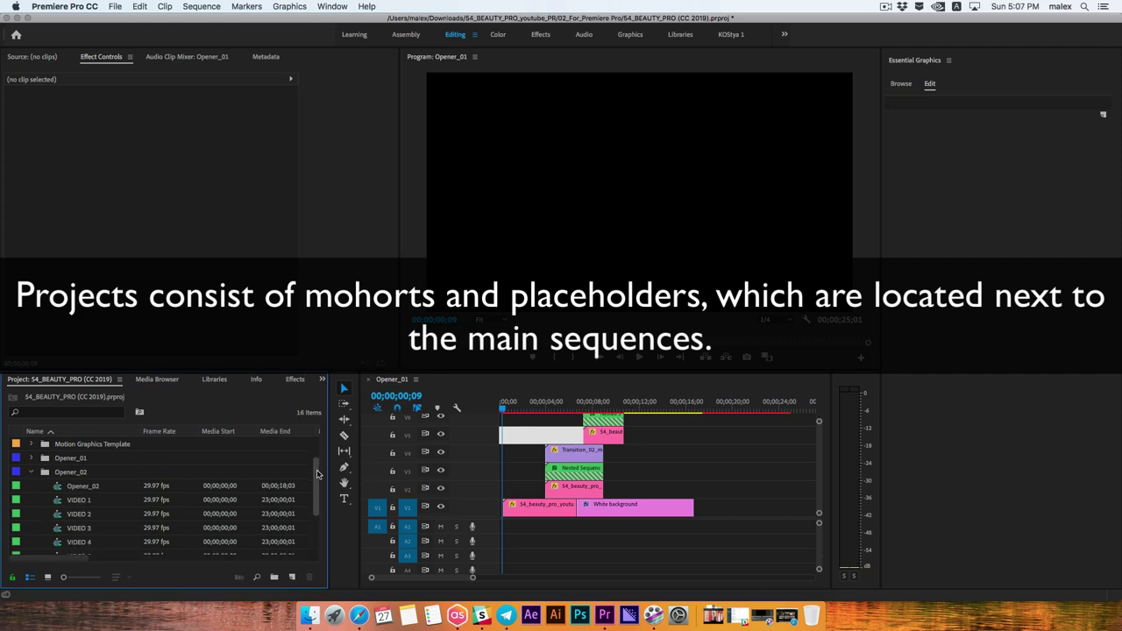
scroll(312, 503, down, 5)
scroll(312, 502, up, 7)
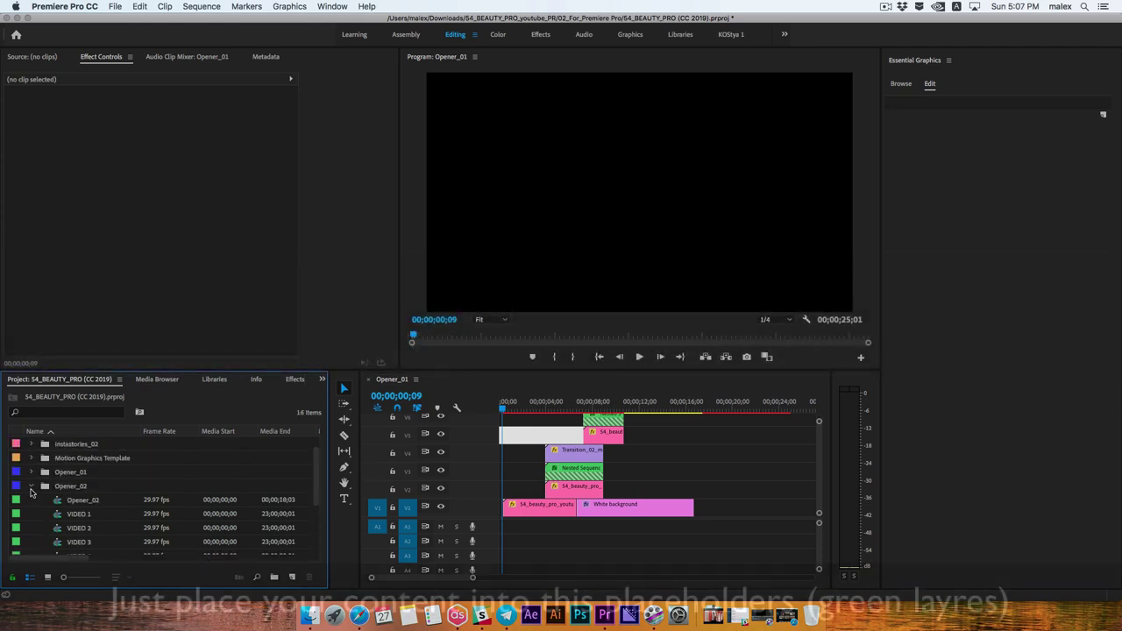
click(30, 500)
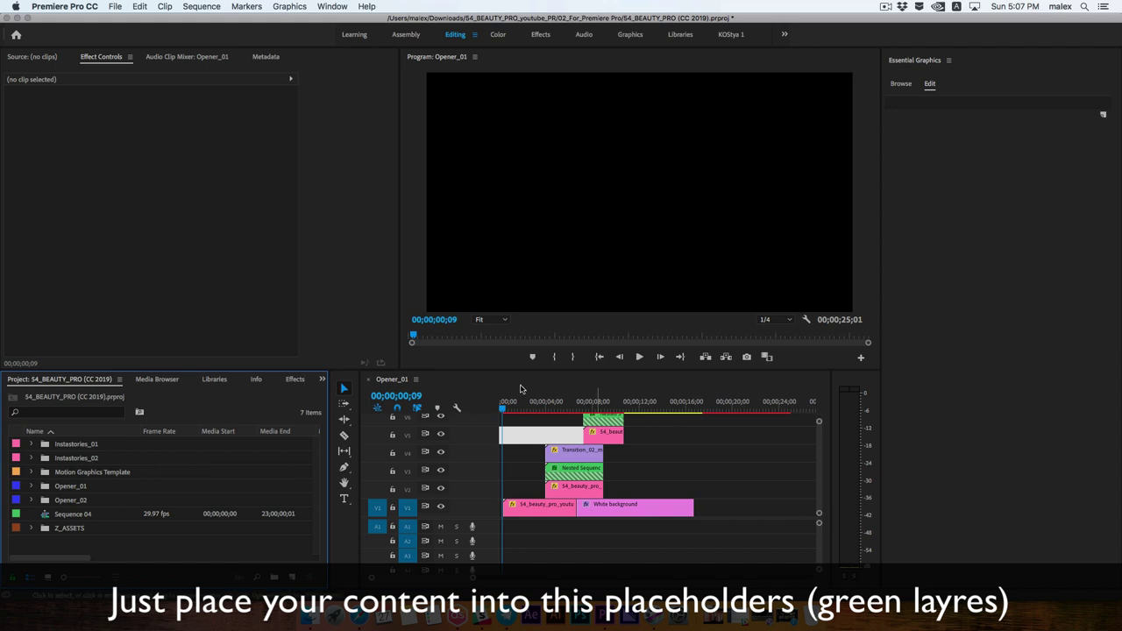
Import the East West fashion reel mp4 into the project.
right_click(202, 550)
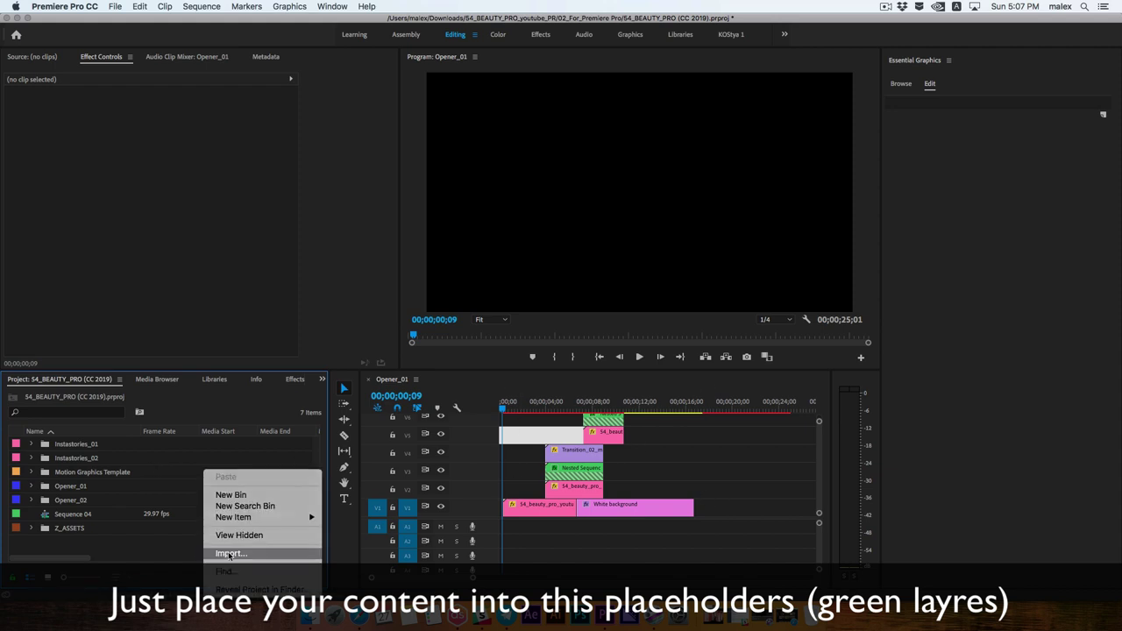
click(215, 553)
click(501, 145)
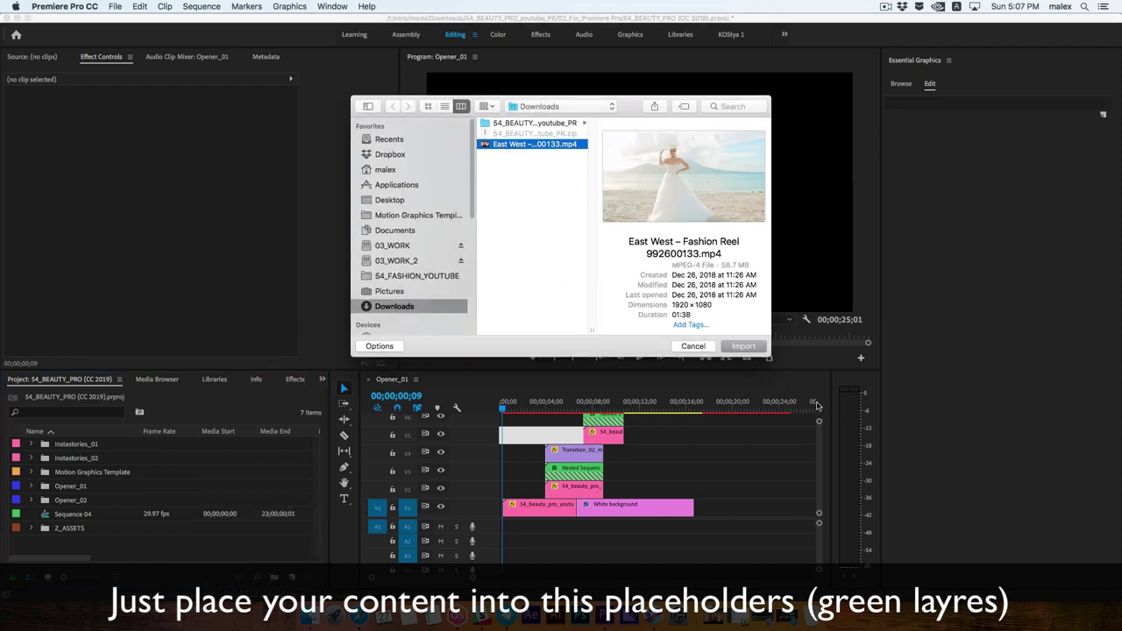
click(744, 345)
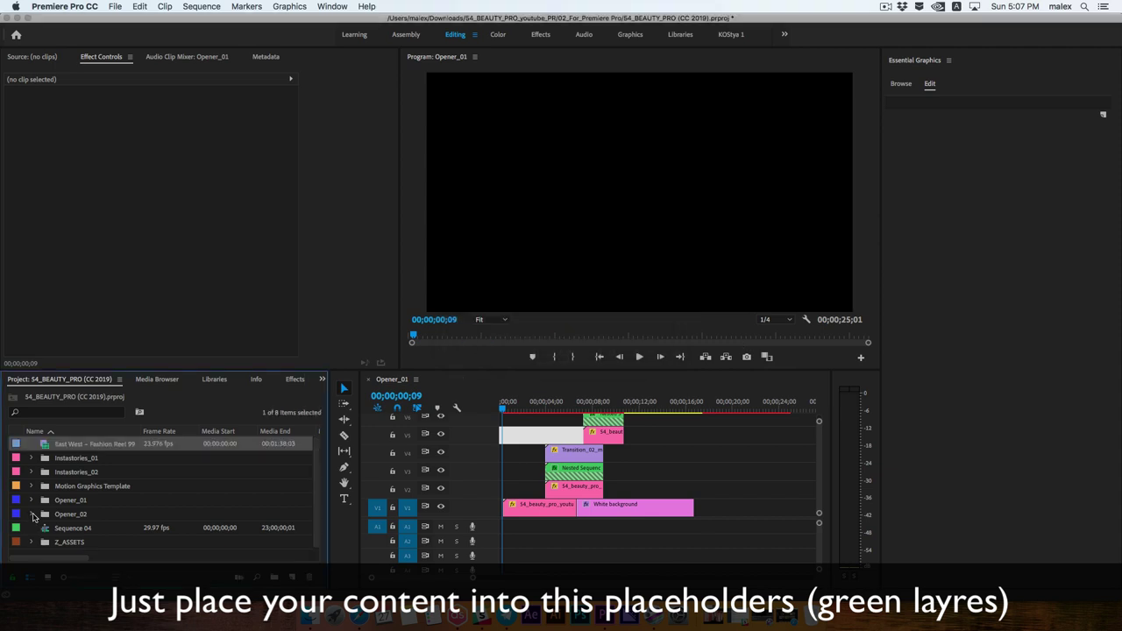
Open the green Nested Sequence placeholder to edit the VIDEO 1 sequence.
click(564, 473)
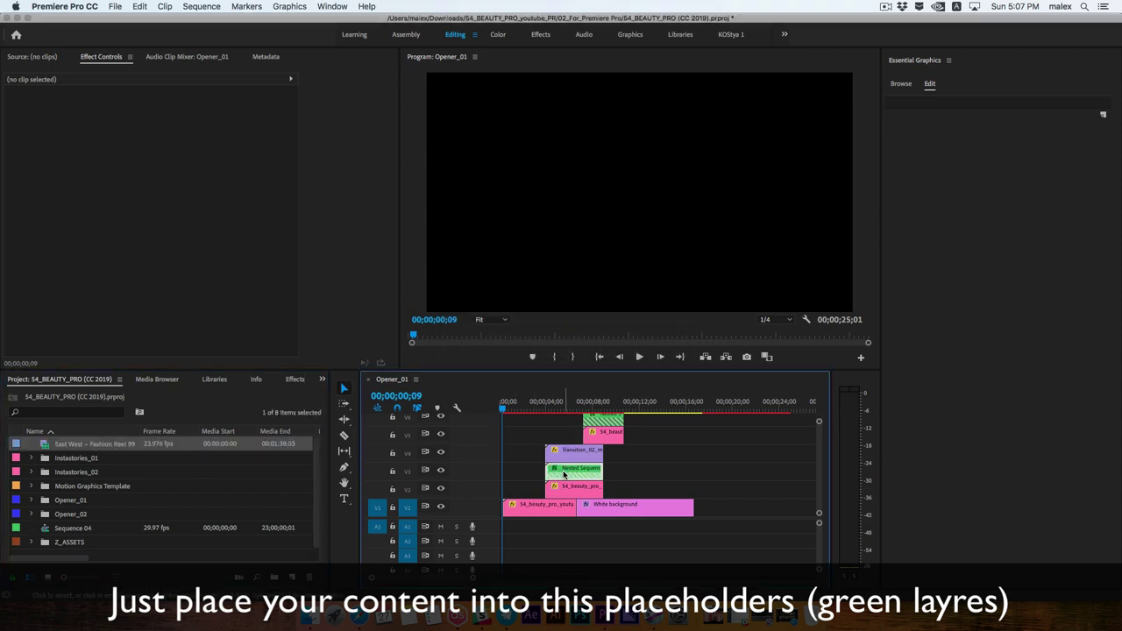
click(542, 409)
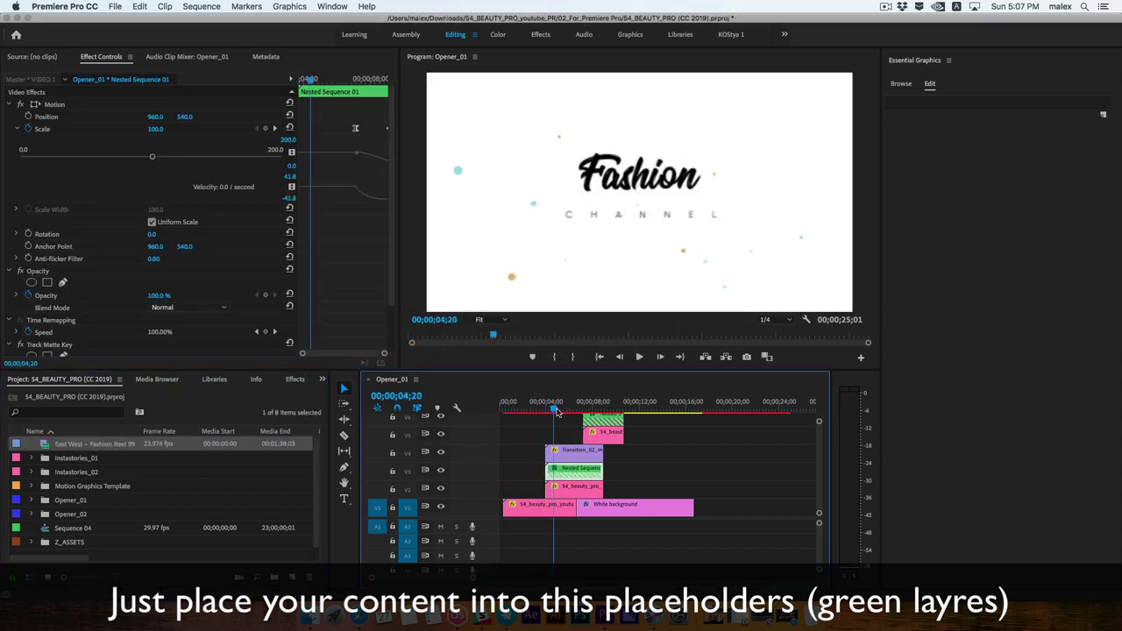
double_click(563, 474)
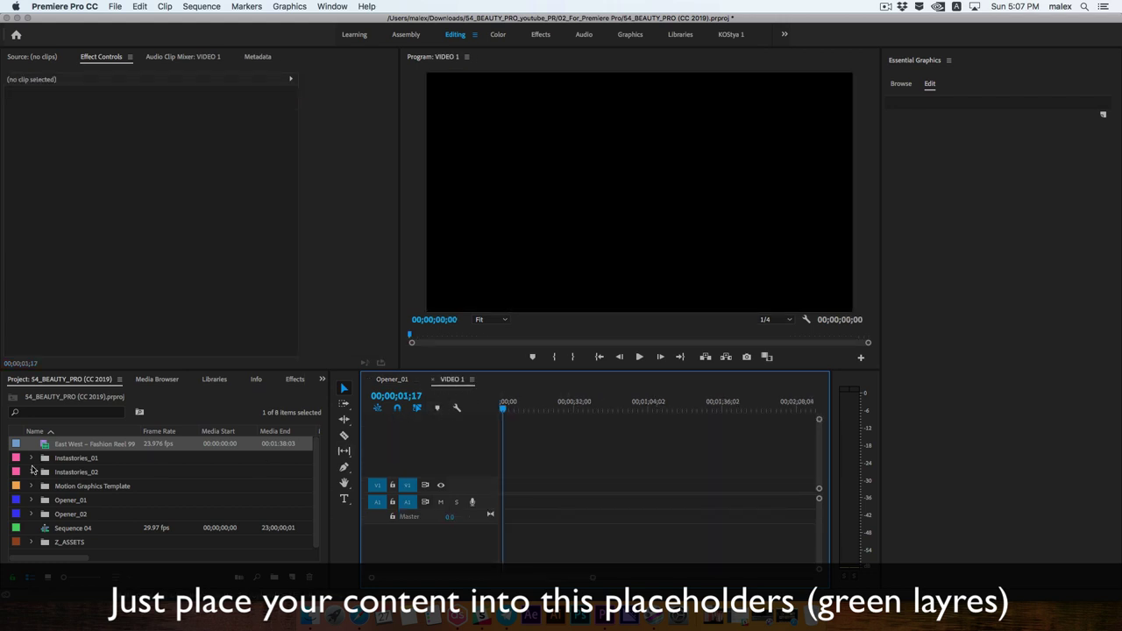
click(30, 501)
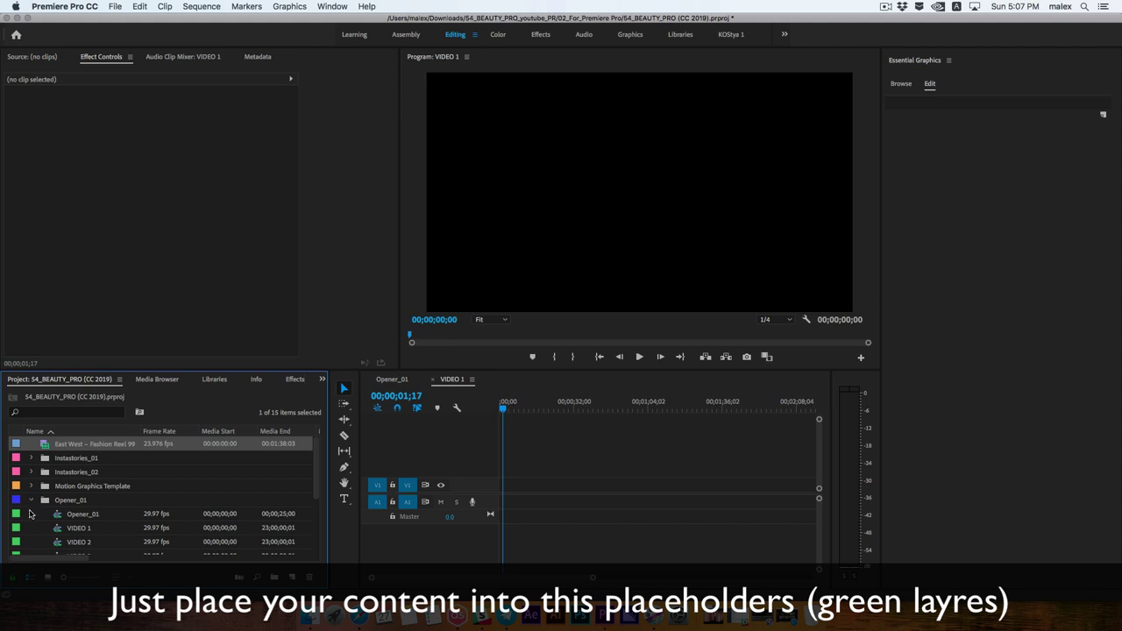
click(79, 528)
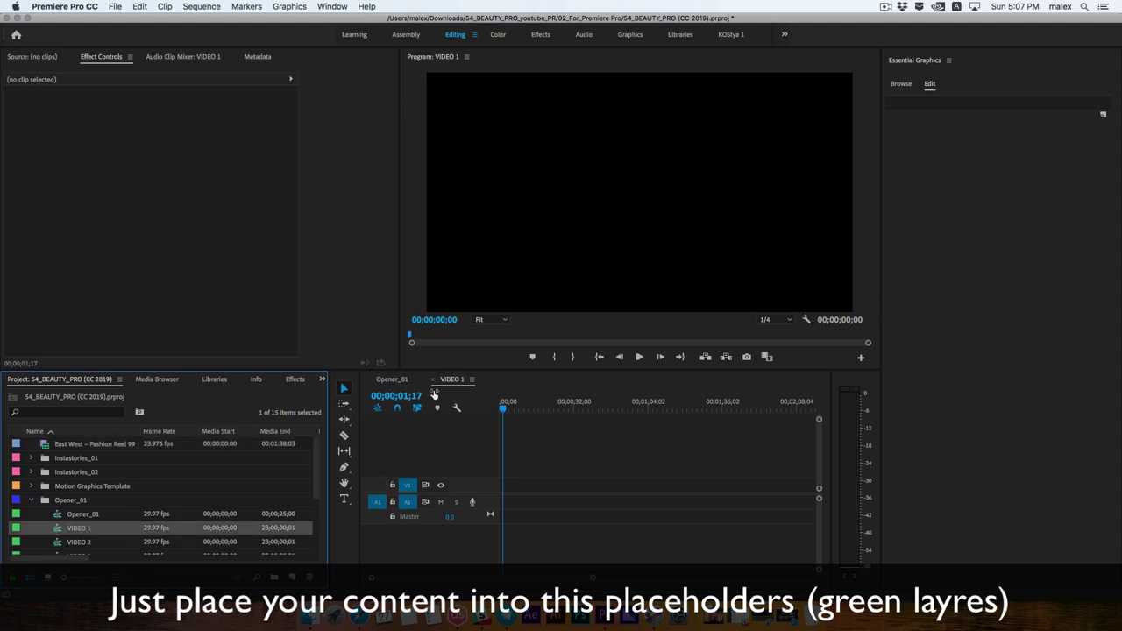
click(30, 500)
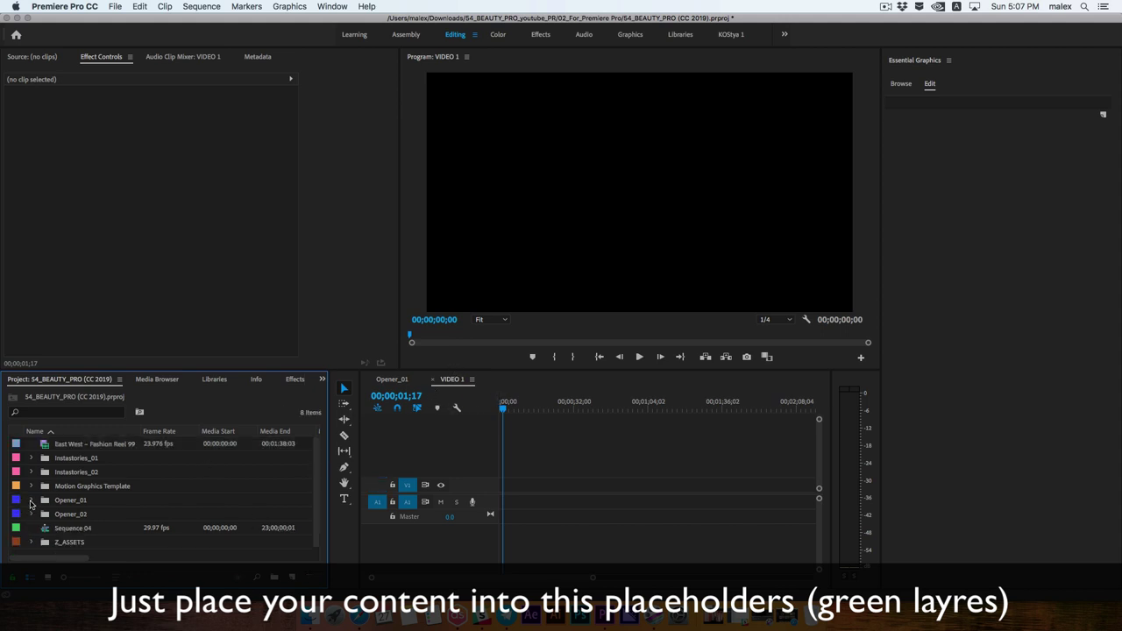
Drop the East West clip at the start of VIDEO 1's V1 and check it in Opener_01.
drag(45, 445, 507, 488)
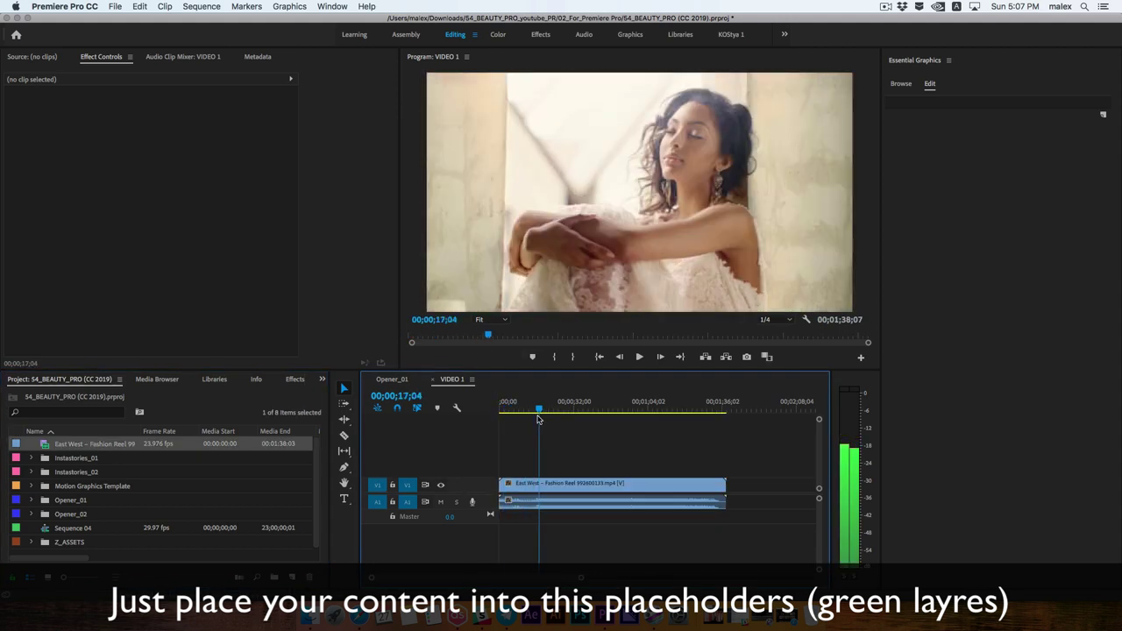
drag(527, 415, 576, 427)
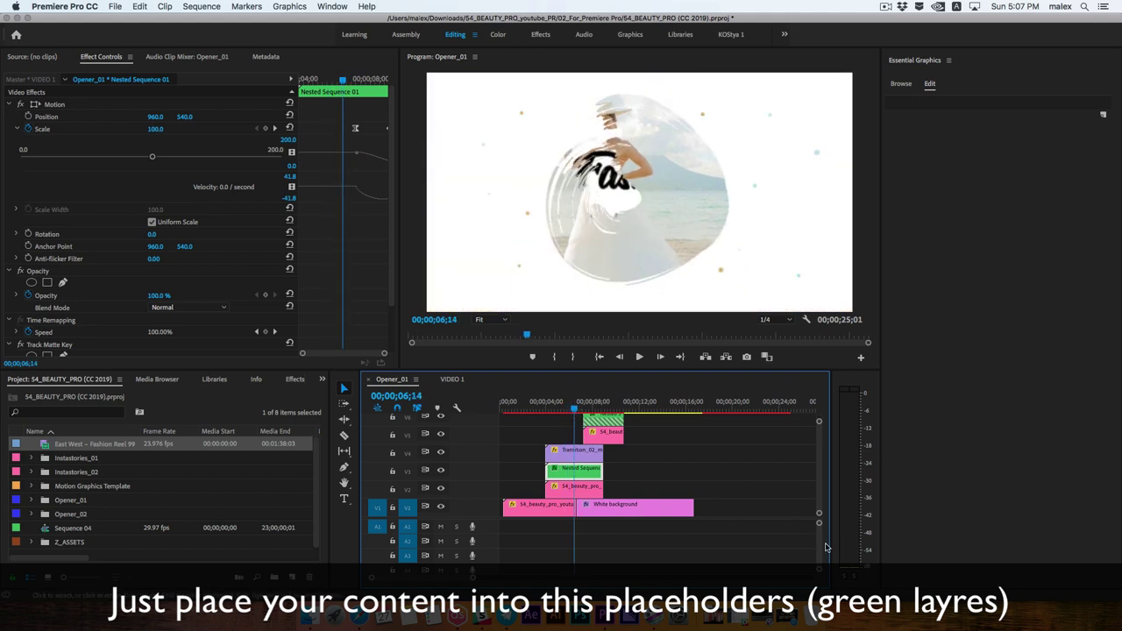
scroll(820, 482, up, 1)
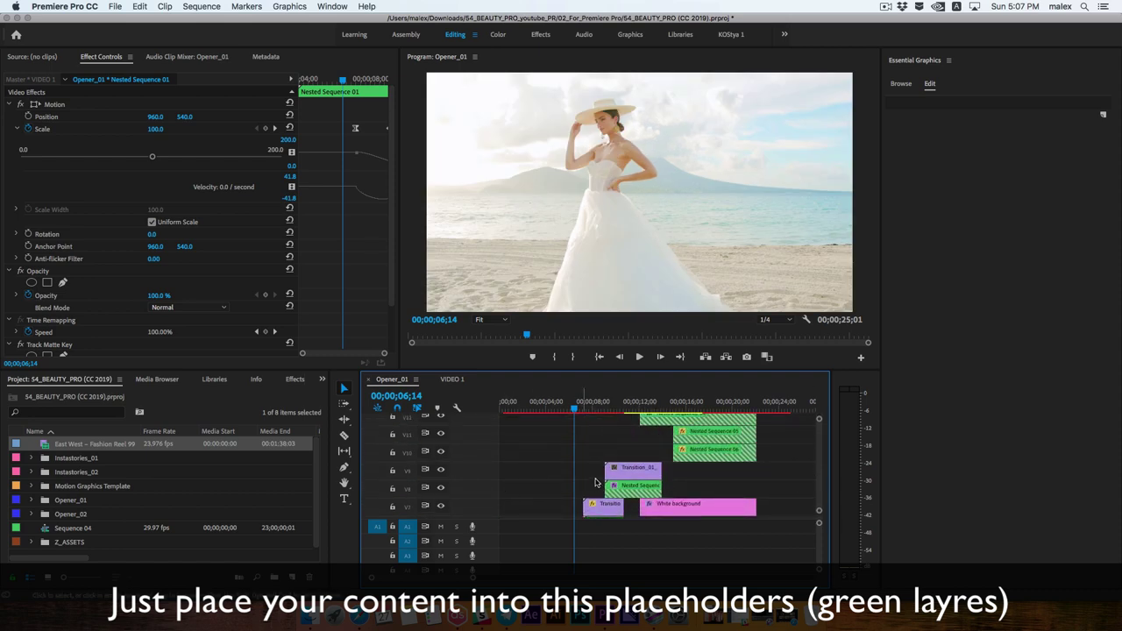
click(631, 487)
click(688, 431)
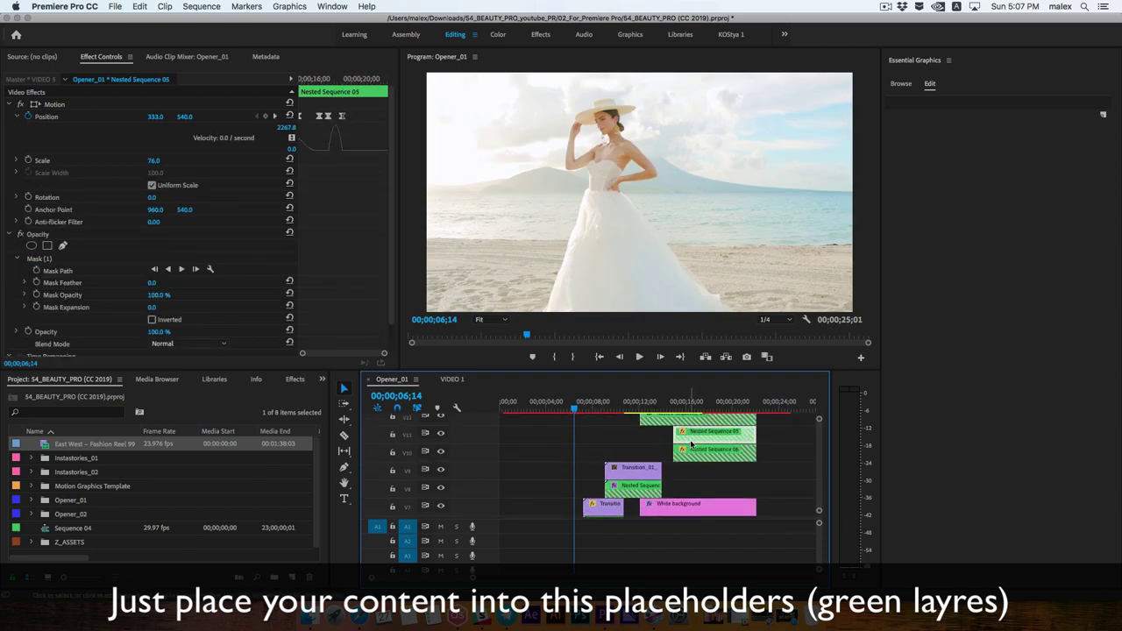
drag(691, 445, 697, 455)
scroll(630, 505, down, 3)
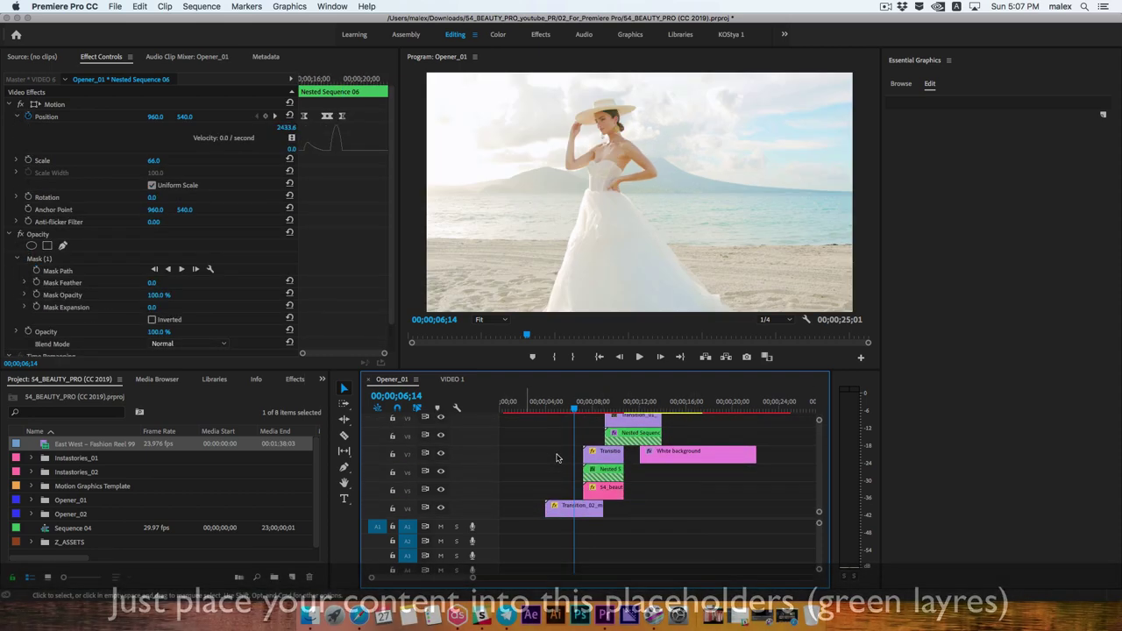
scroll(623, 507, down, 3)
Select the opener title clip around 2 seconds, try a red title colour, then undo it.
drag(537, 407, 527, 422)
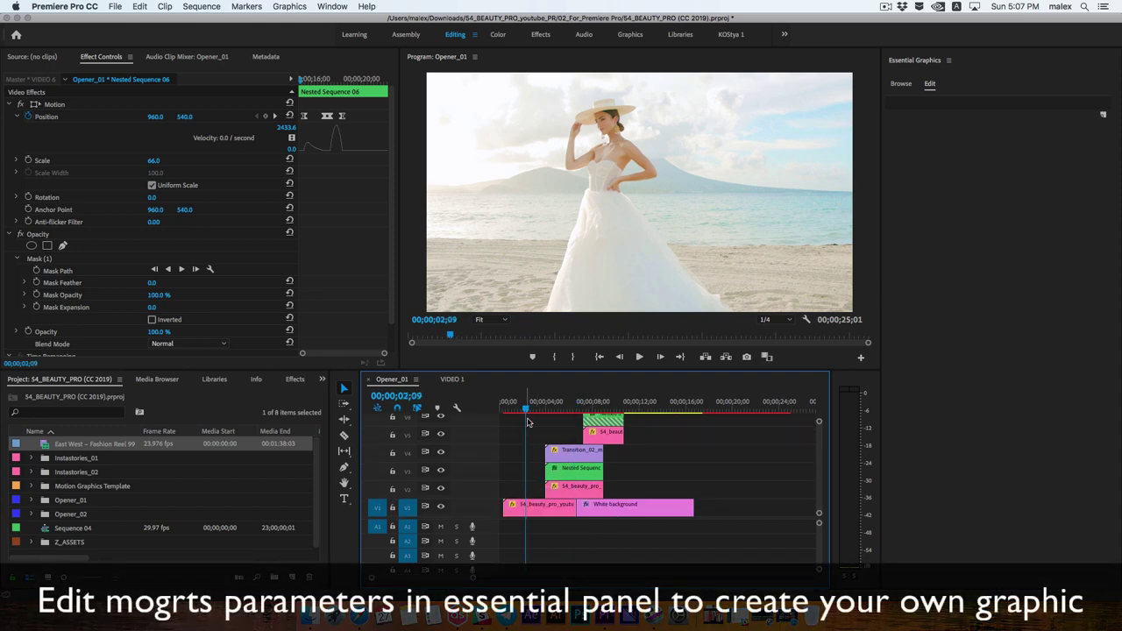
click(537, 509)
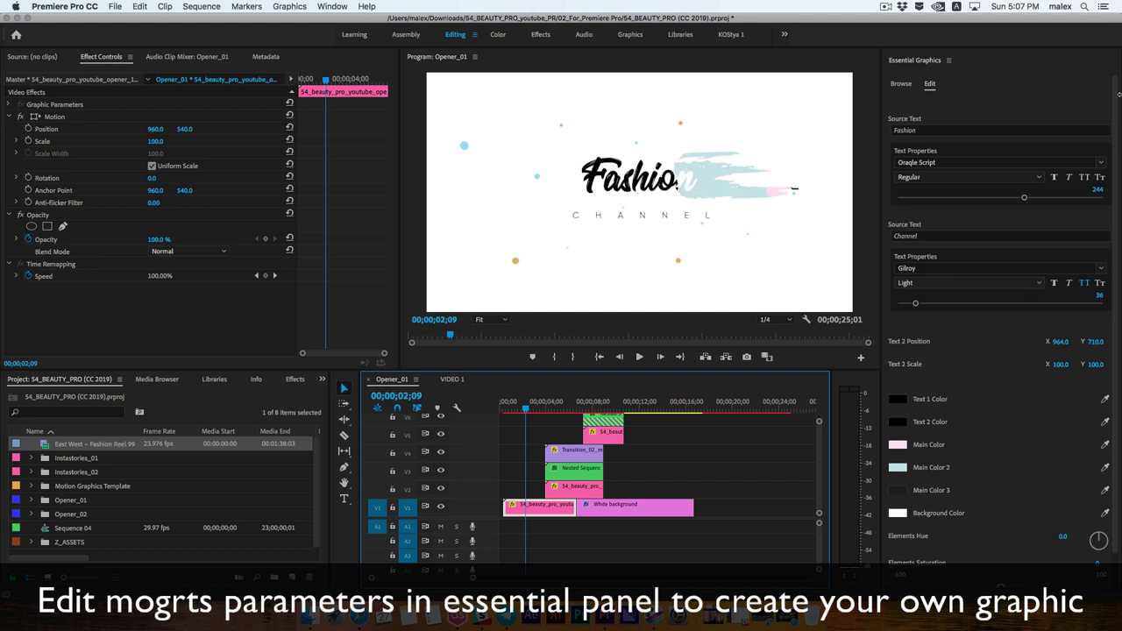
scroll(1117, 195, down, 1)
scroll(1117, 196, up, 1)
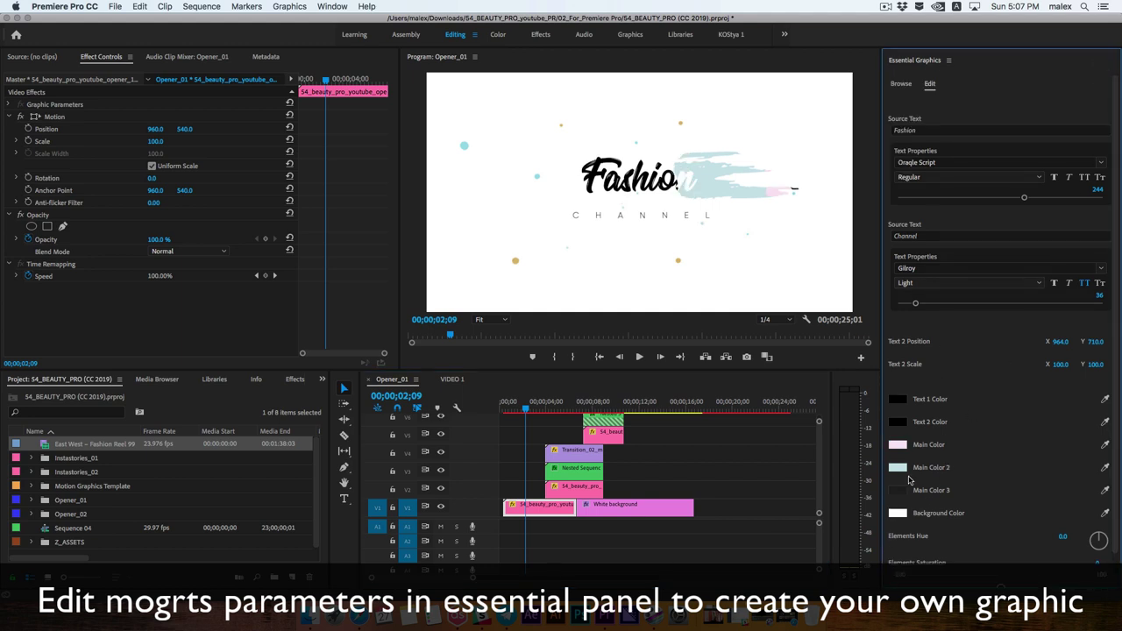
click(897, 399)
click(529, 243)
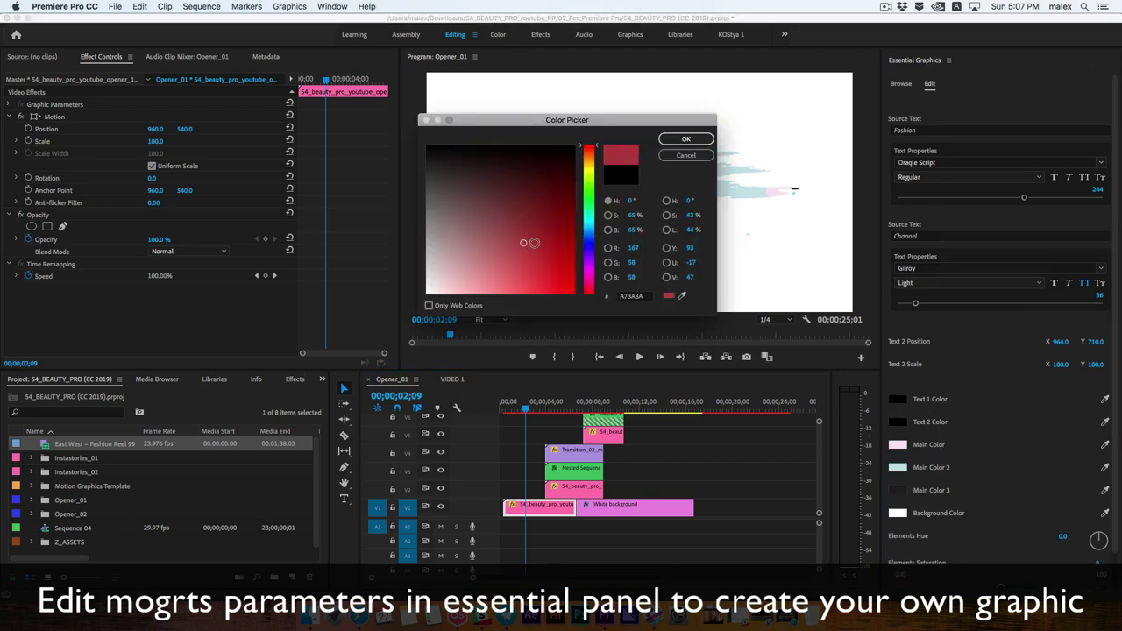
click(673, 140)
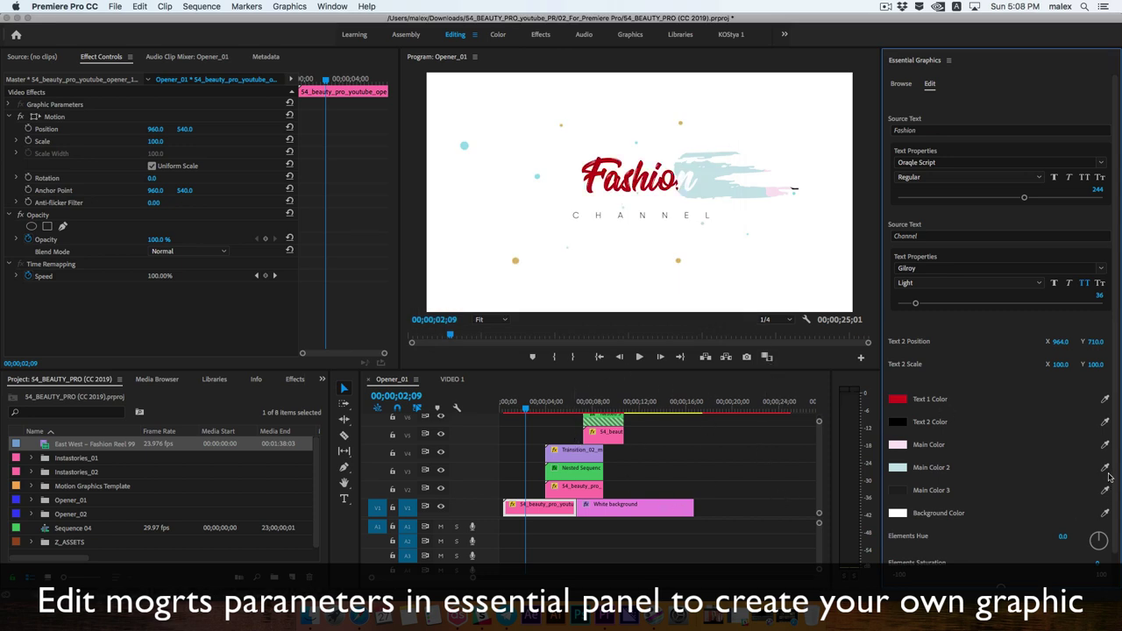
key(ctrl+z)
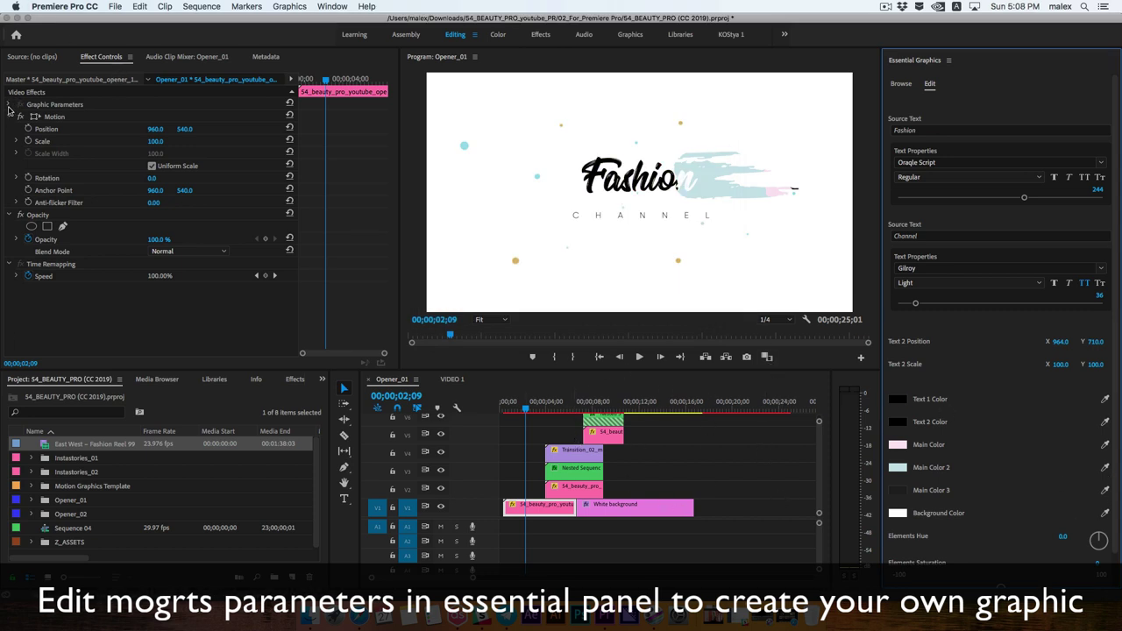
Expand Graphic Parameters and set the Fashion title's Text 1 Color to red.
click(5, 106)
click(9, 105)
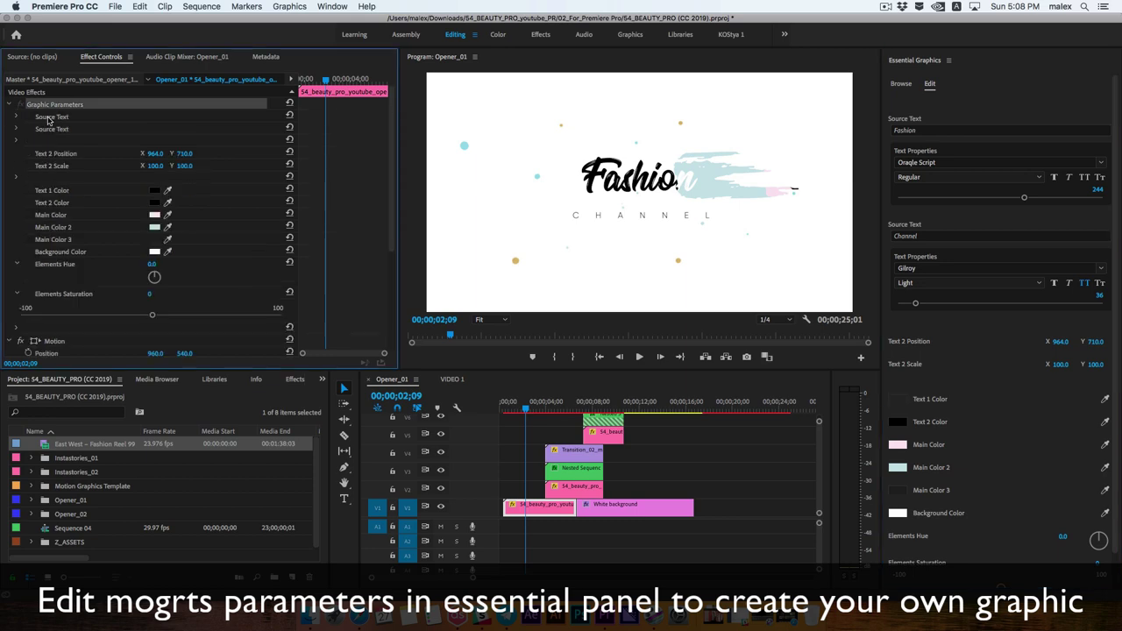
click(155, 192)
click(542, 217)
click(670, 140)
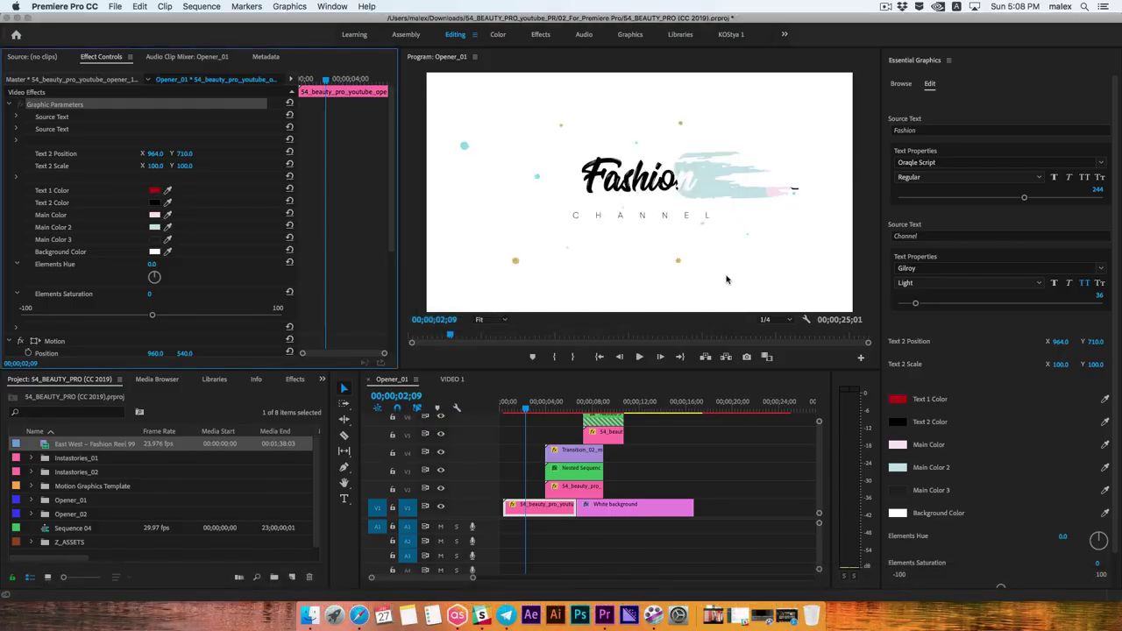